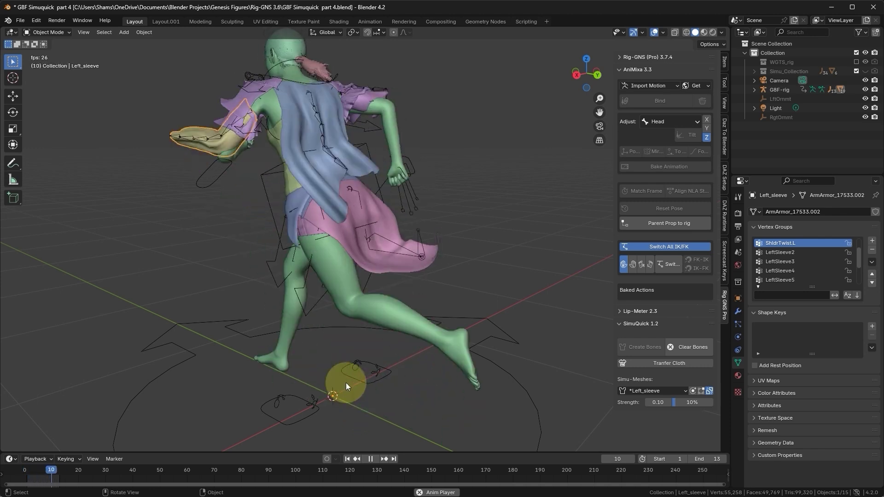
- Play back the running animation to check how the loose clothing moves, and stop it at frame 10
key("Escape")
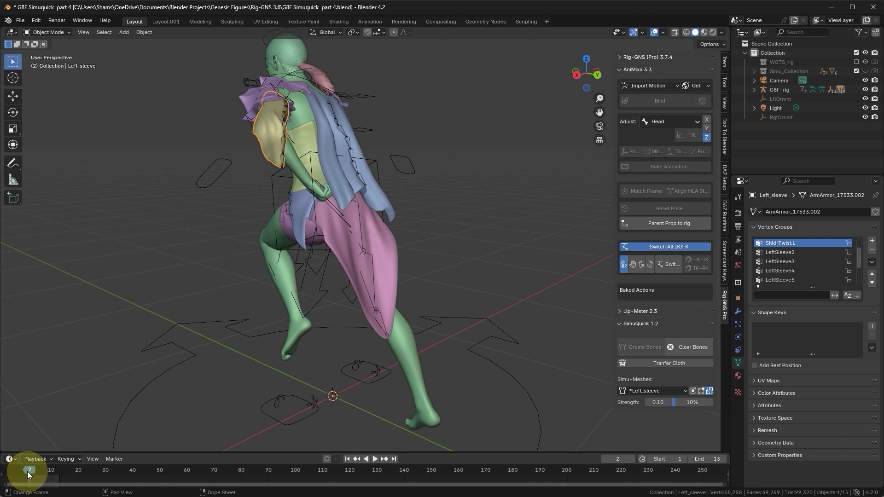
key("space")
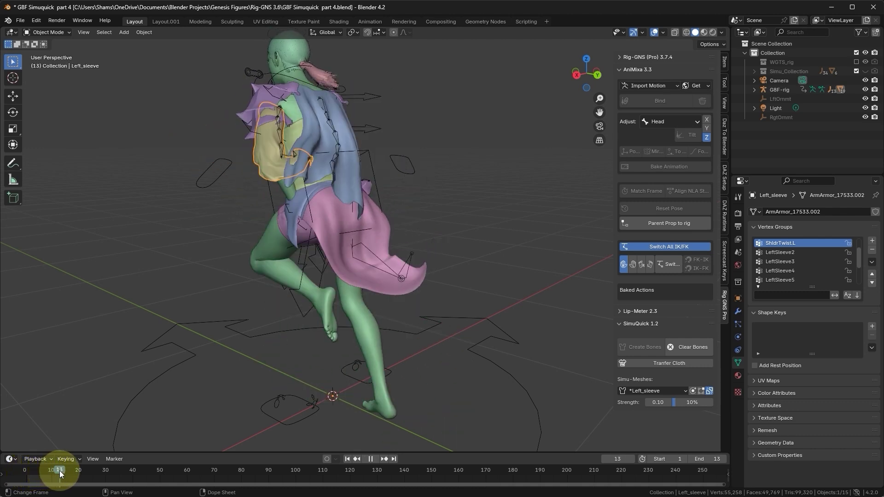
key("Escape")
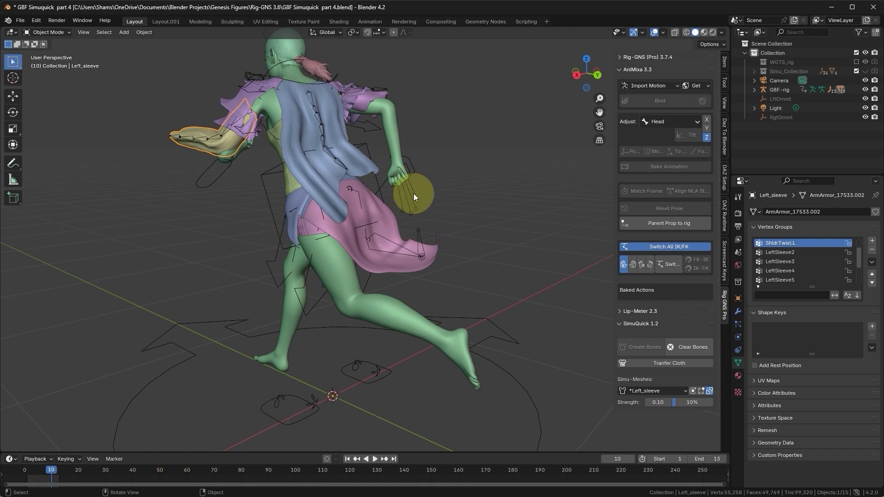
- Select the G8F-rig, split the 3D viewport horizontally, and turn the lower area into a Nonlinear Animation editor with the Rig GNS Pro tools shown above
left_click(417, 208)
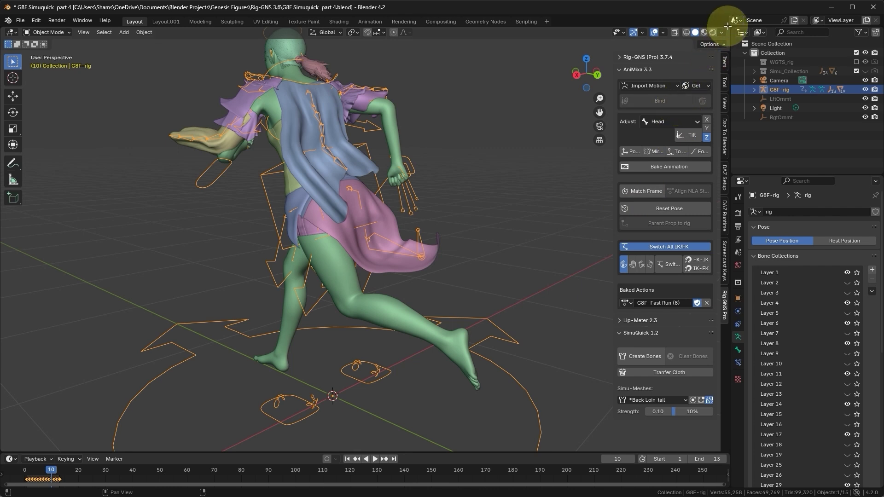
left_click_drag(728, 28, 666, 334)
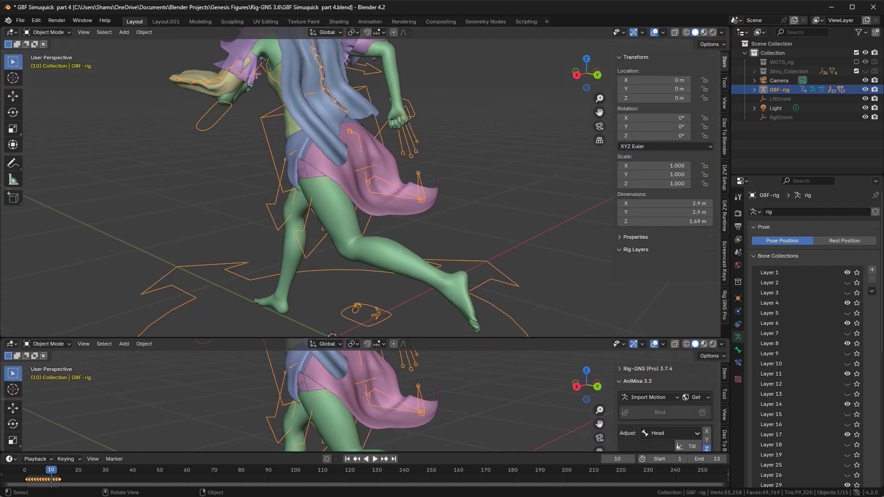
left_click(12, 344)
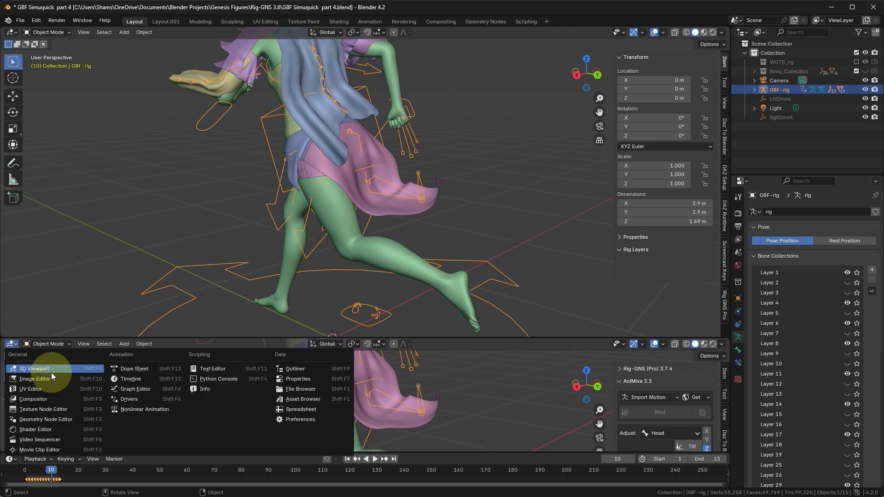
left_click(143, 407)
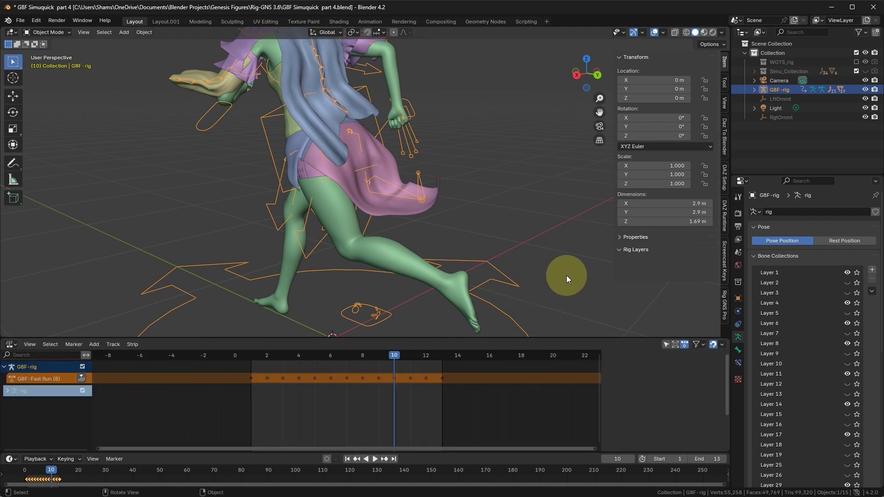
left_click(725, 308)
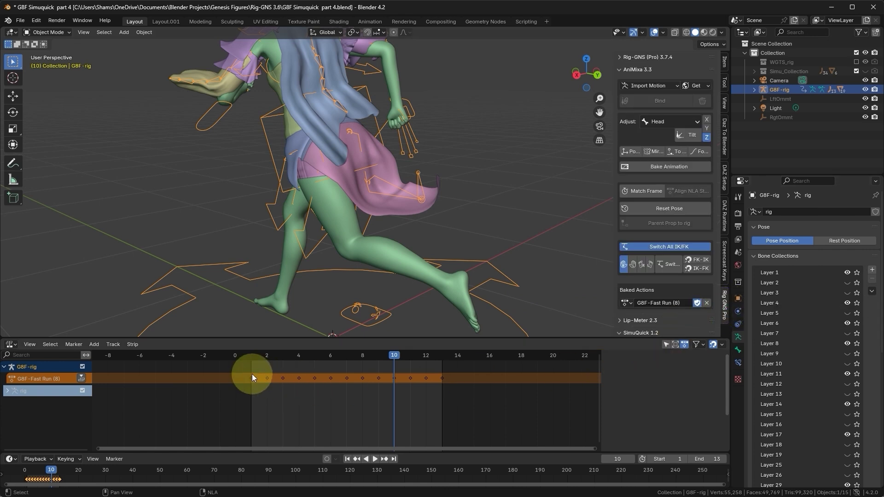
- Push the G8F-Fast Run (8) action down into an NLA strip and set its repeat count to 20
left_click(81, 378)
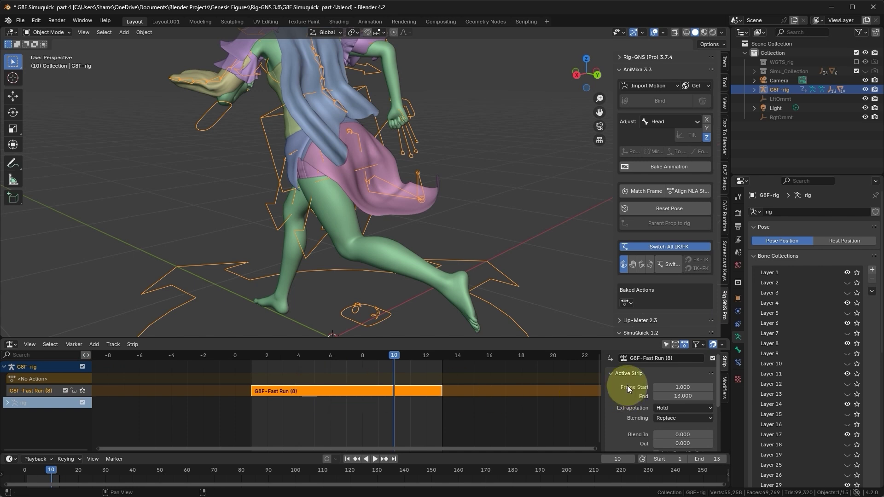
left_click(622, 374)
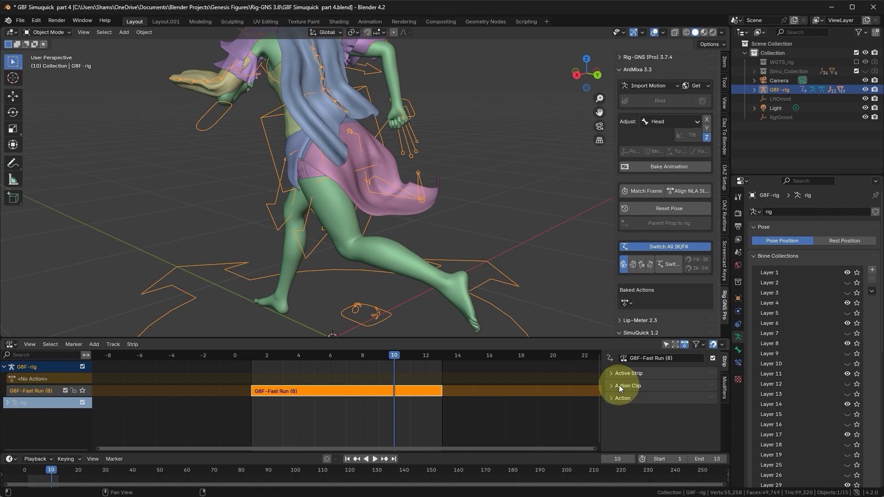
left_click(620, 386)
scroll(623, 385, "down", 1)
scroll(624, 384, "down", 1)
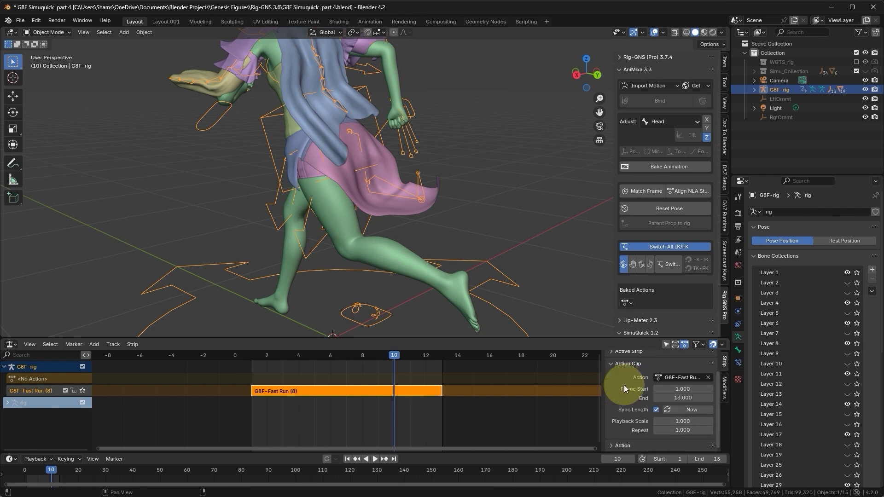
left_click(676, 429)
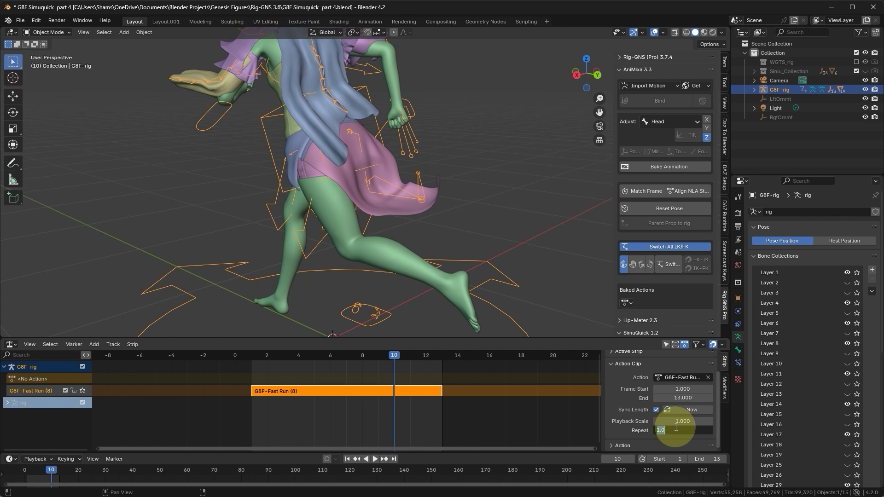
type("20")
key("Return")
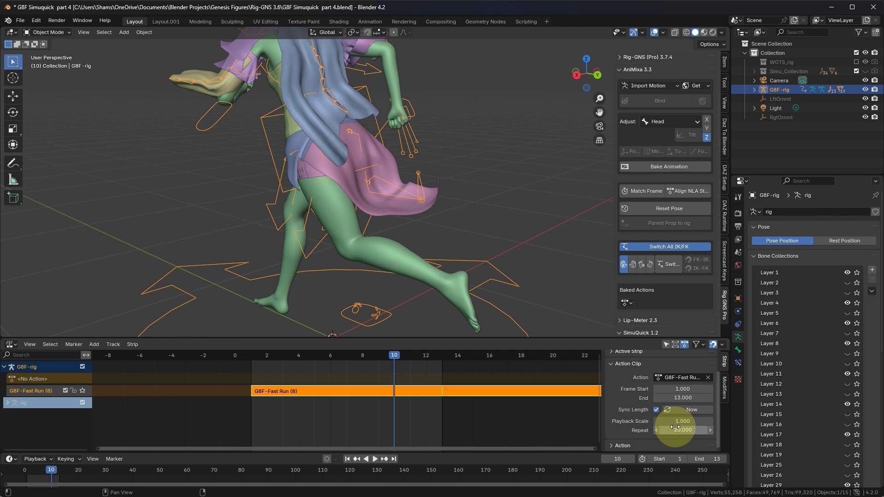
- Match the scene's frame range to the full length of the repeated Fast Run strip
scroll(214, 389, "down", 10)
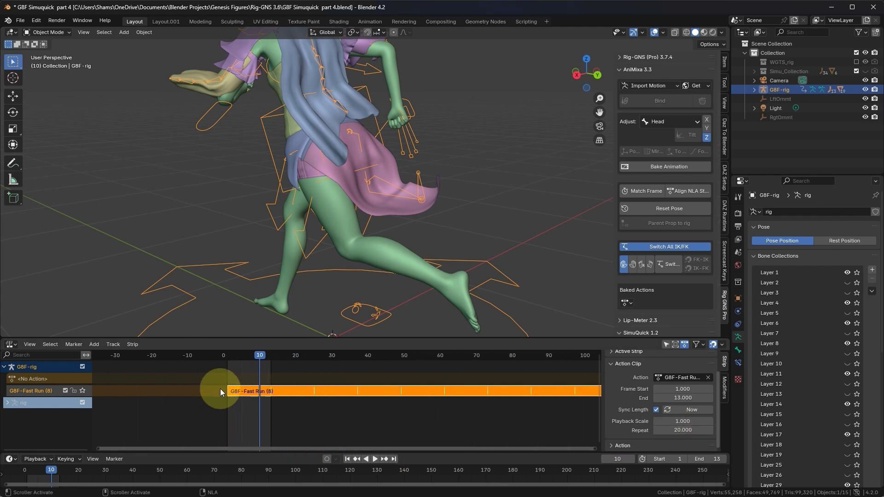
scroll(212, 395, "down", 4)
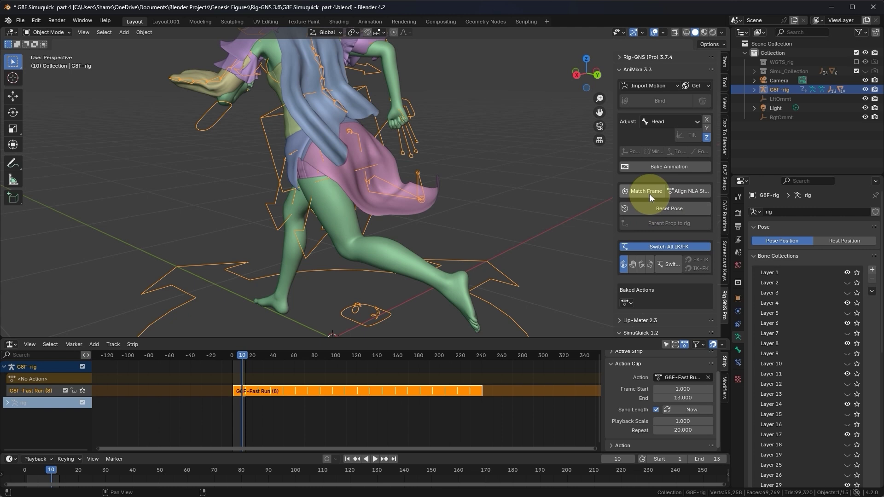
left_click(637, 191)
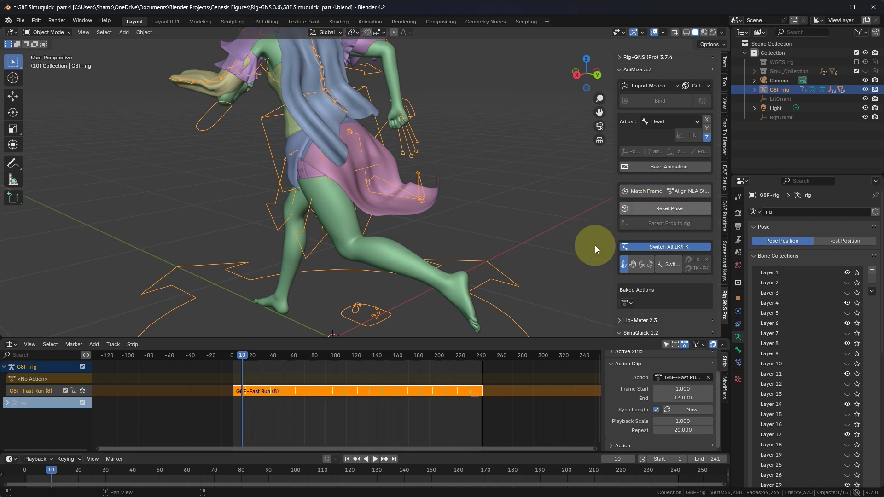
- Play back the repeated run animation on the rig and stop it at frame 86
left_click(375, 460)
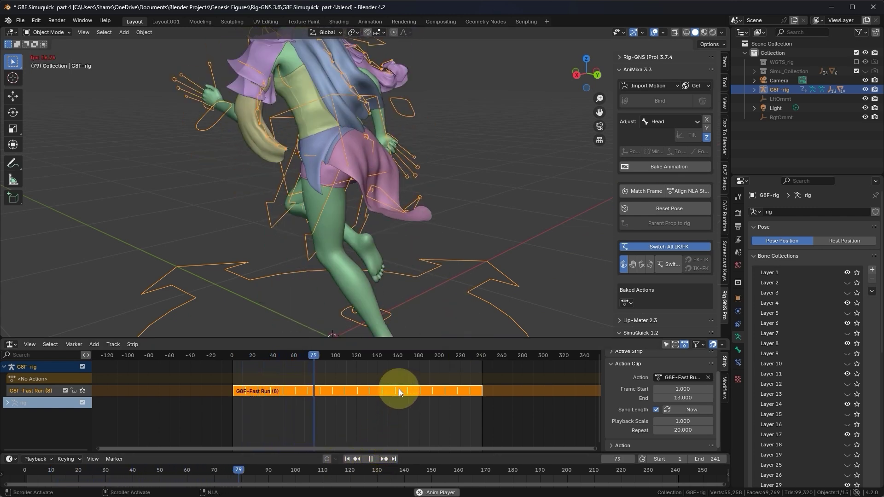
key("space")
scroll(378, 400, "down", 2)
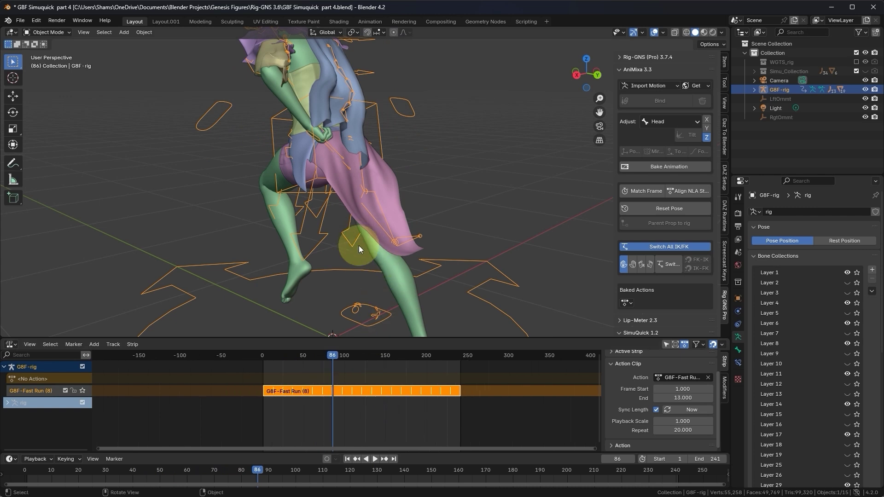
- Collapse the AniMixa section so that the SimuQuick 1.2 tools are fully accessible
scroll(683, 296, "down", 5)
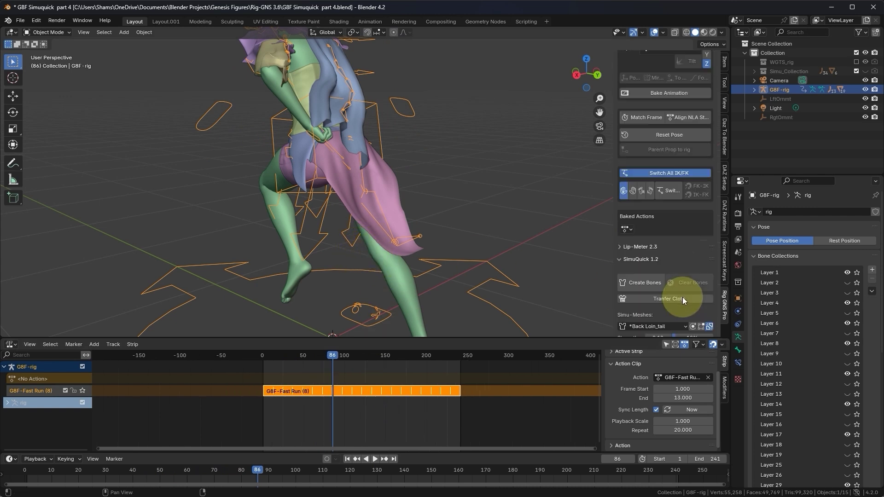
scroll(645, 230, "down", 8)
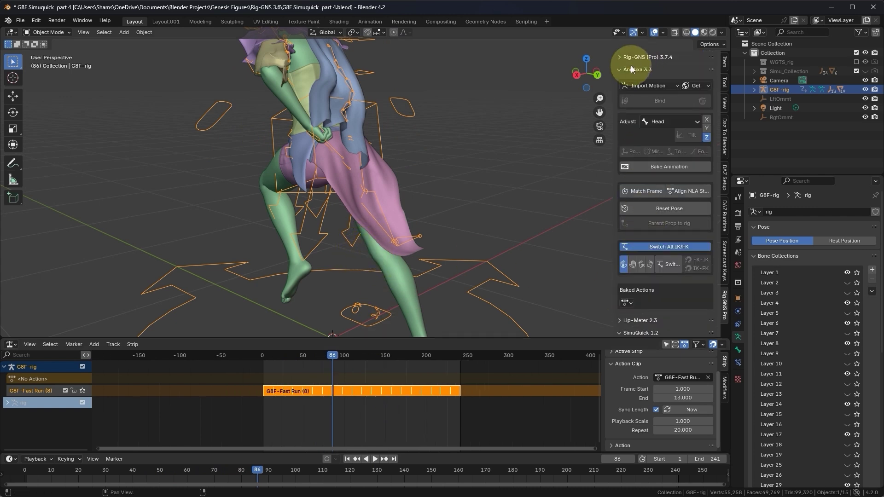
left_click(625, 133)
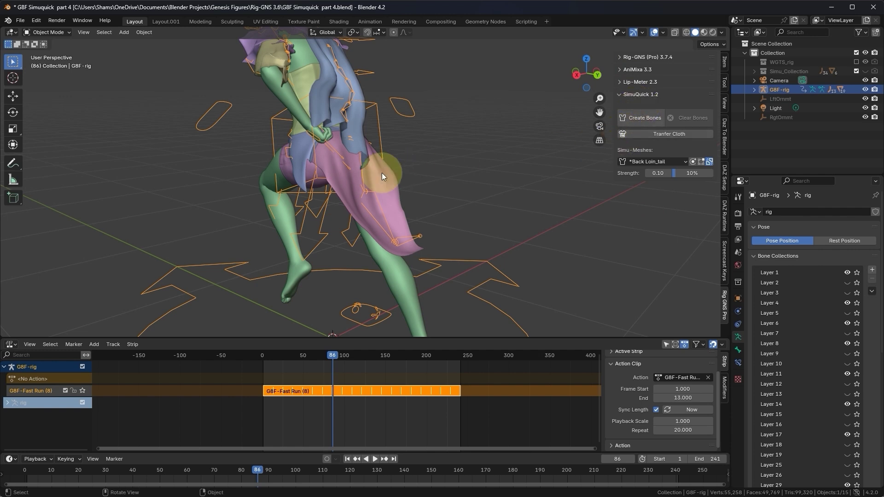
- Select the left sleeve garment and isolate its *Left_sleeve simulation mesh together with the body collider
middle_click_drag(346, 199, 371, 214)
scroll(371, 215, "up", 3)
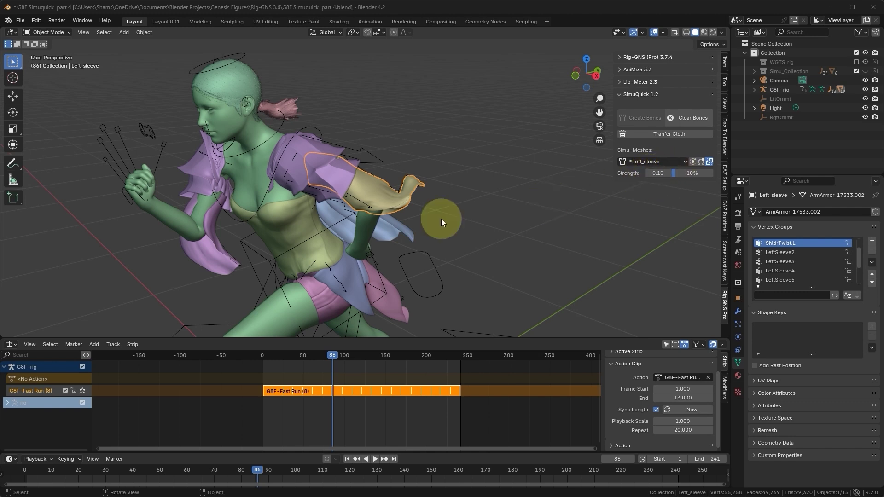
middle_click_drag(398, 199, 436, 181)
scroll(391, 205, "up", 4)
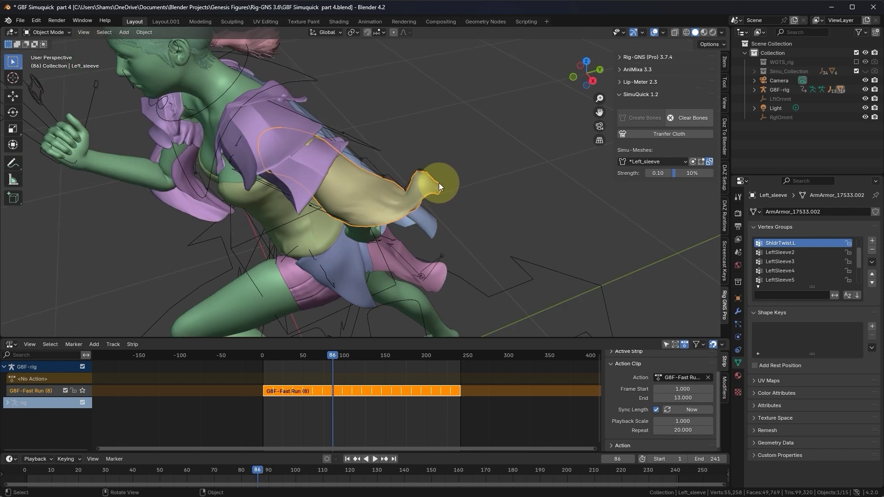
left_click(691, 163)
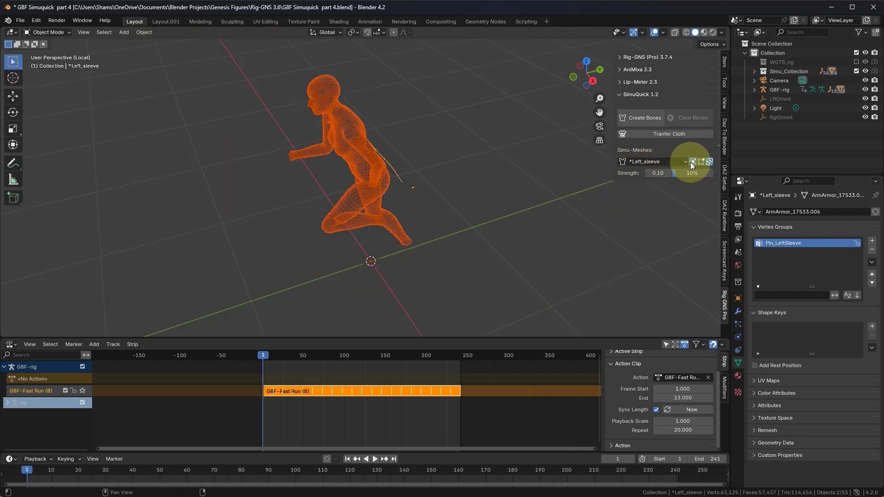
- Select only the *Left_sleeve simulation mesh and inspect its upper end near the shoulder
scroll(394, 173, "up", 8)
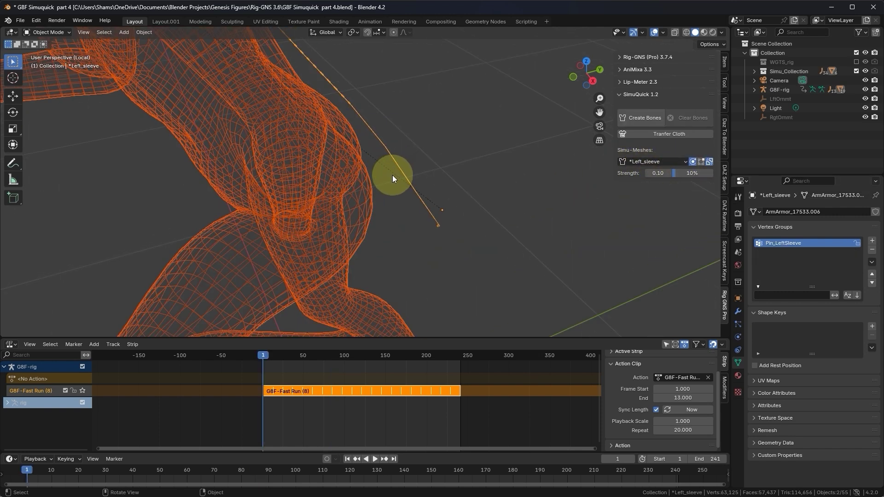
middle_click_drag(393, 175, 432, 227)
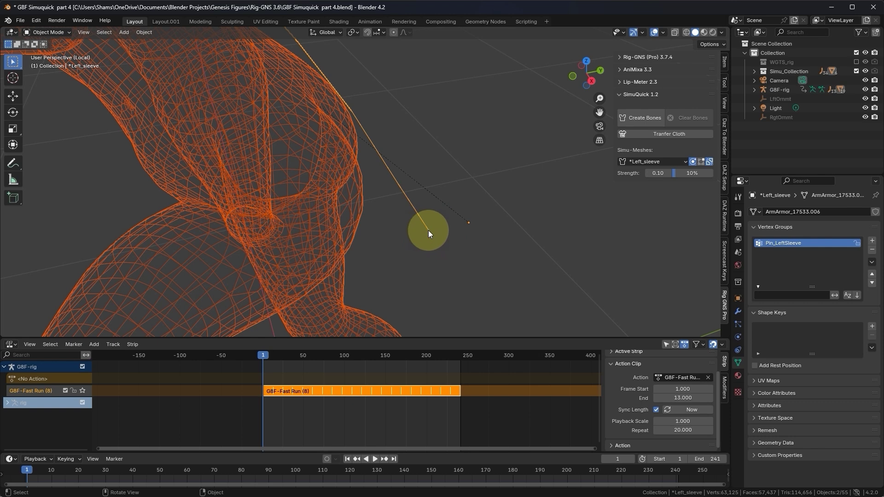
middle_click_drag(429, 230, 363, 193)
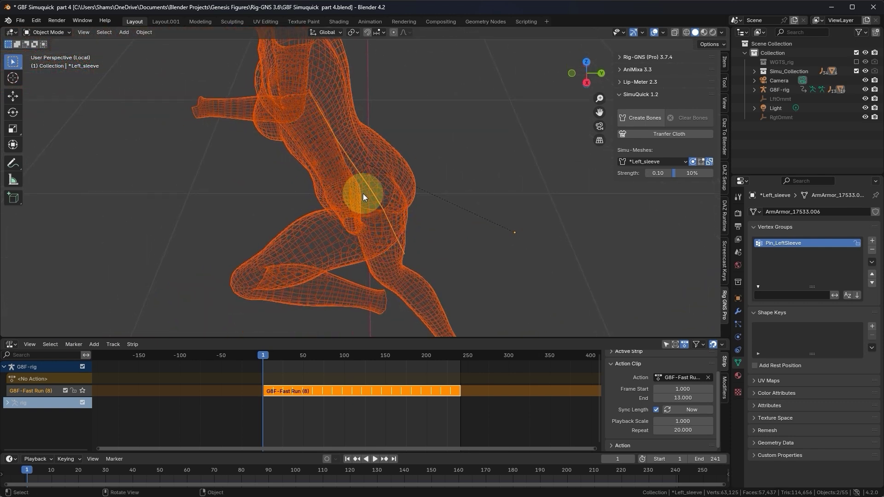
middle_click_drag(302, 86, 364, 326)
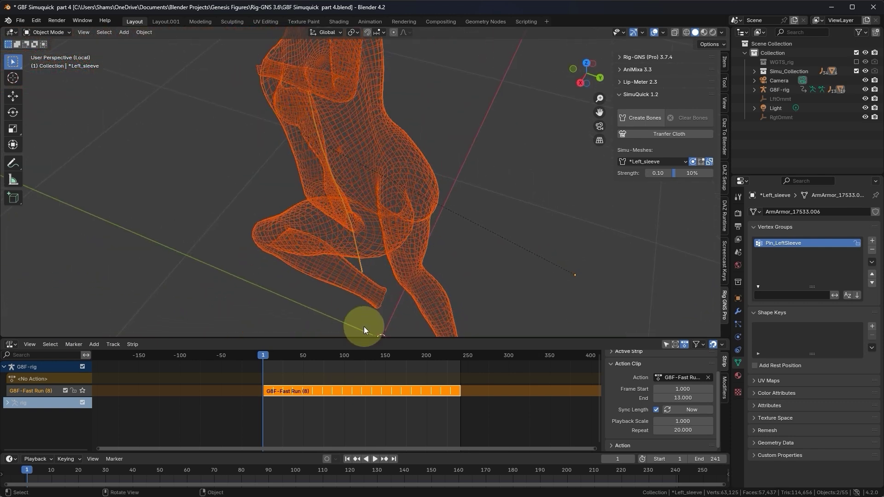
left_click(364, 271)
middle_click_drag(356, 260, 350, 186)
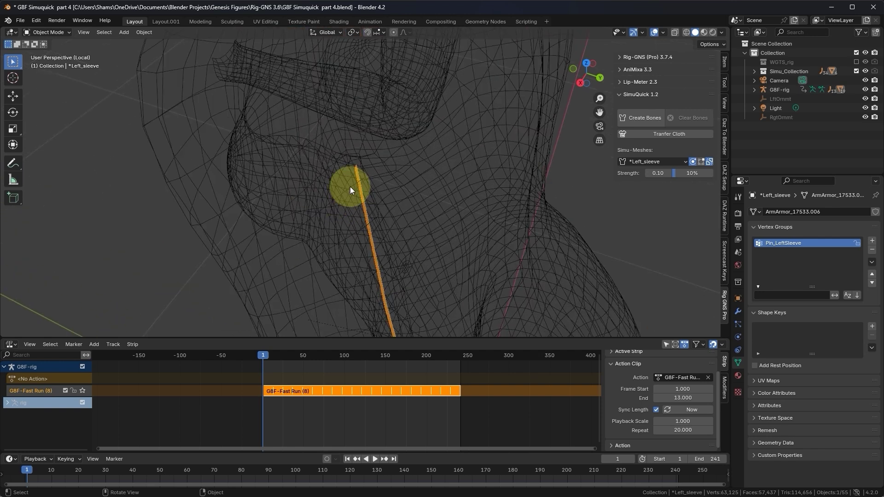
middle_click_drag(368, 149, 347, 166)
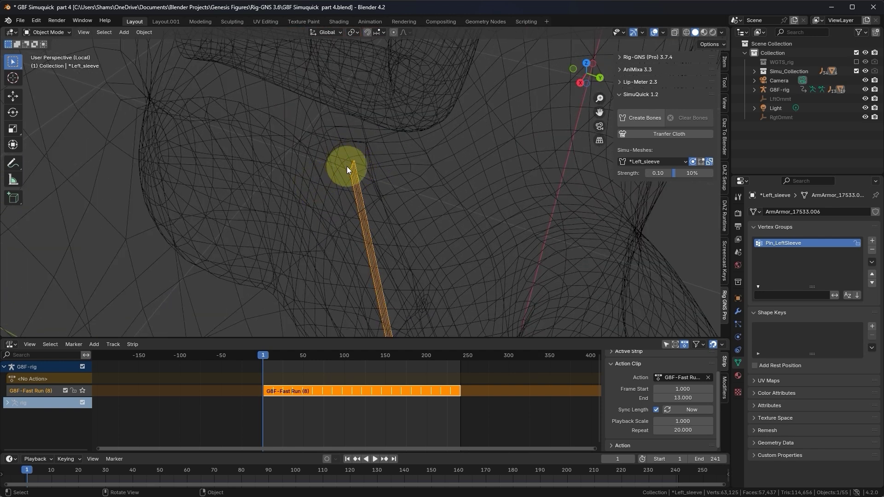
- Play the animation to check how the left sleeve's simulation mesh follows the arm, and stop it at frame 80
scroll(361, 162, "down", 8)
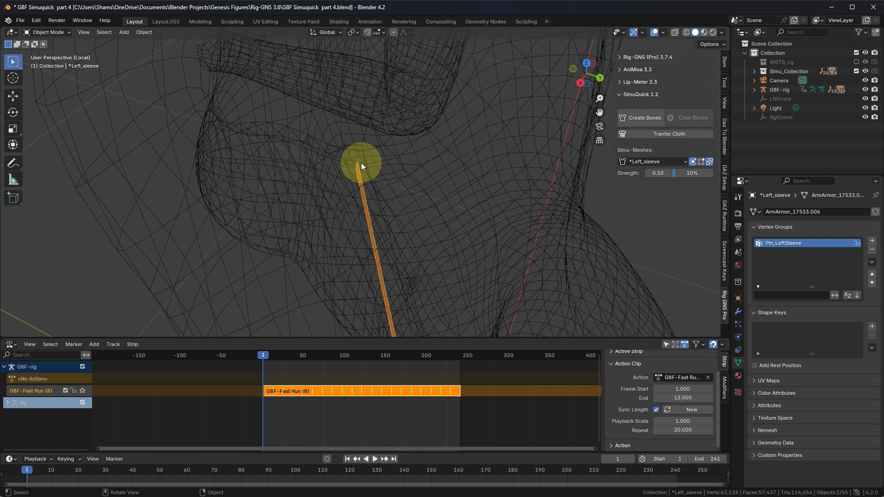
middle_click_drag(360, 162, 405, 294)
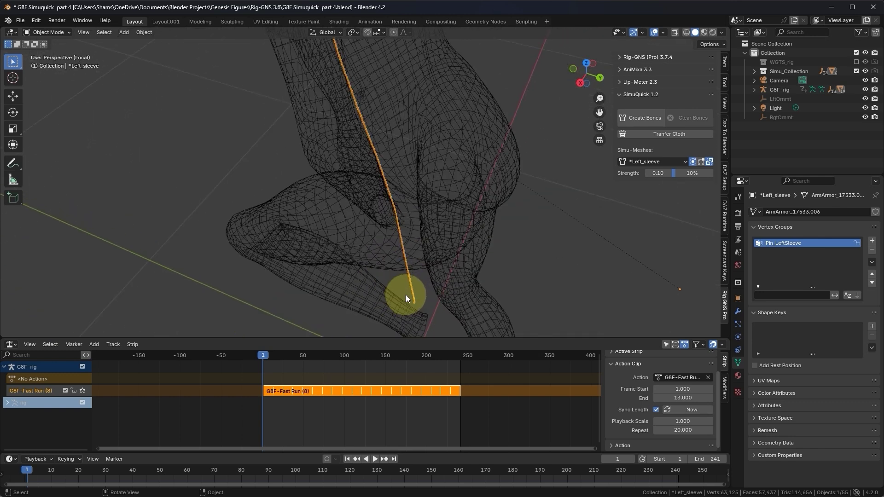
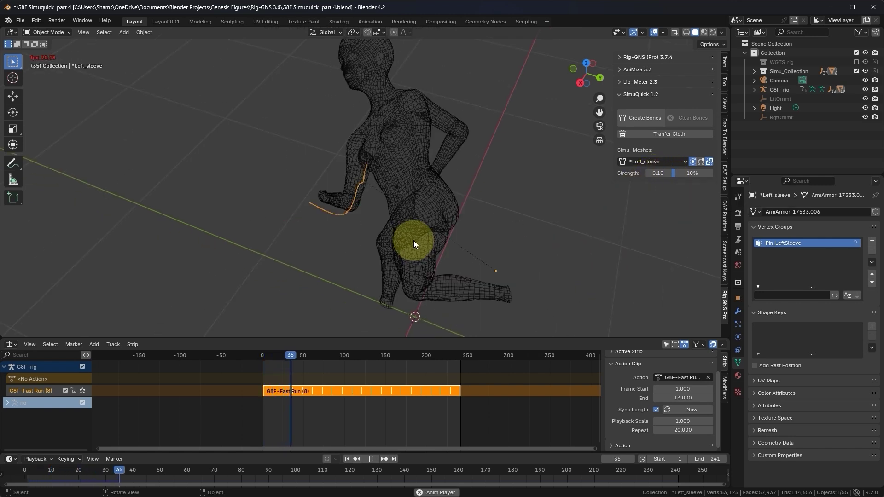
scroll(402, 238, "up", 4)
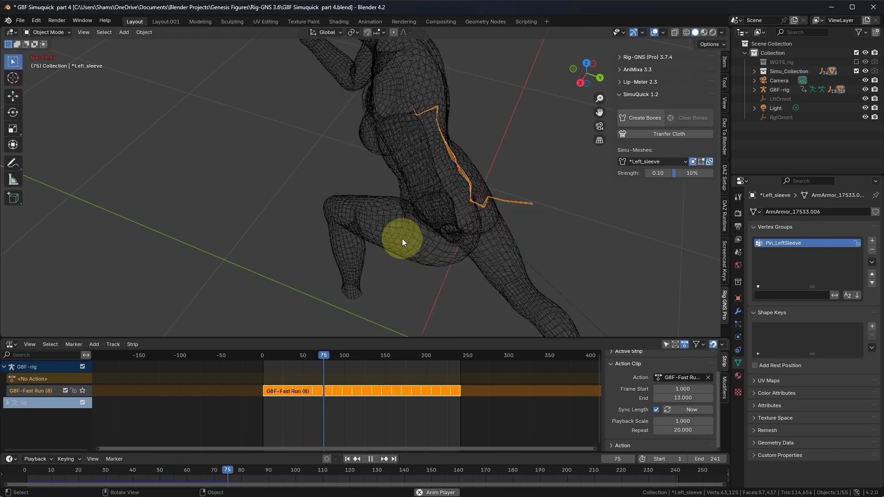
key("space")
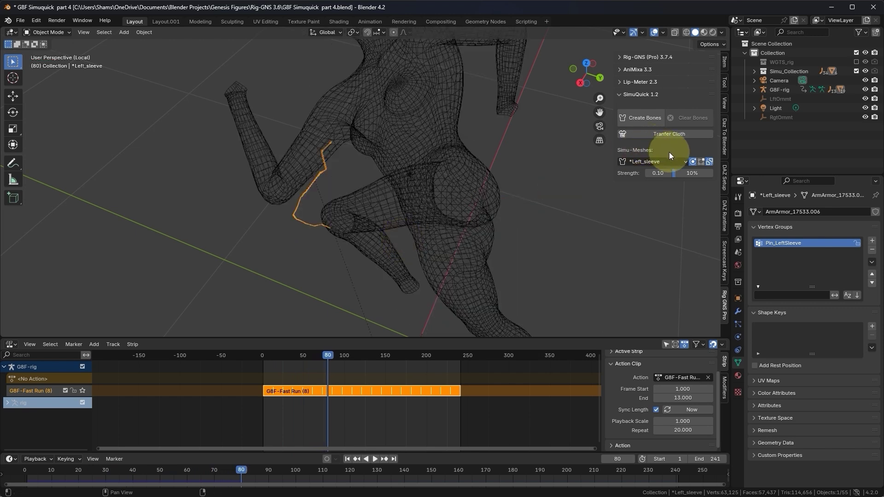
- Return from the isolated simulation mesh to the full character and set the left sleeve's Strength value to 0.5
left_click(693, 162)
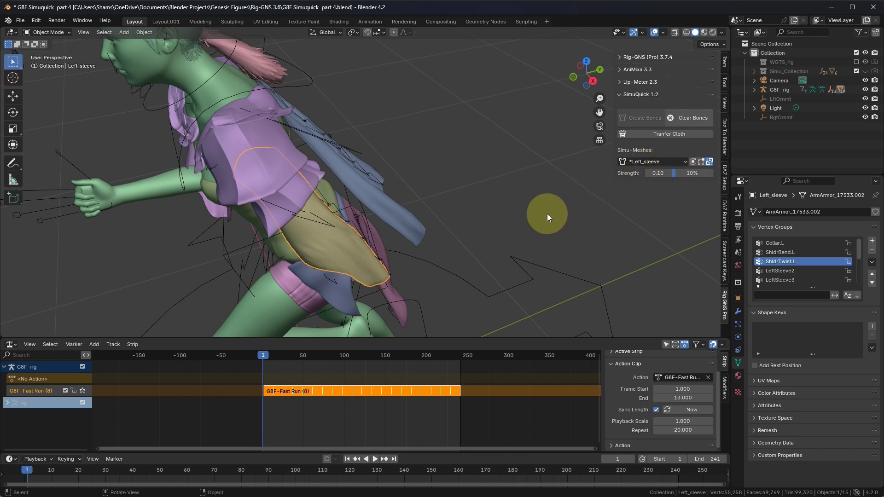
left_click(658, 174)
type("0.5")
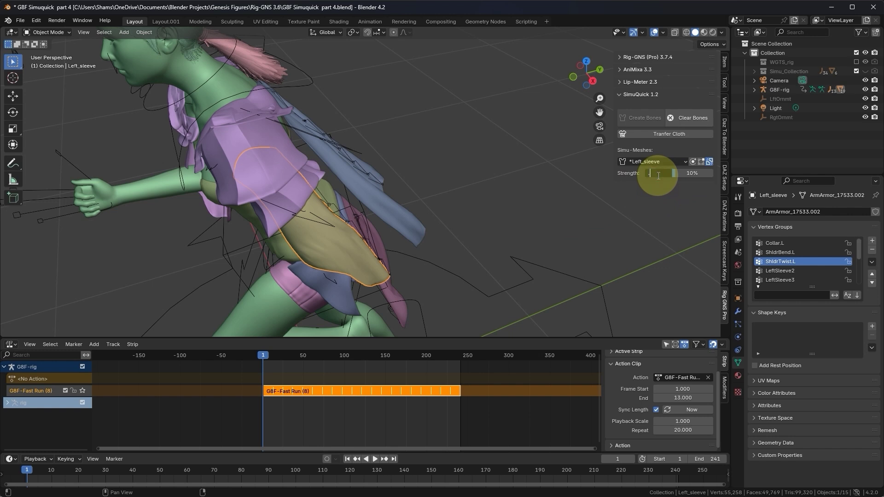
key("Return")
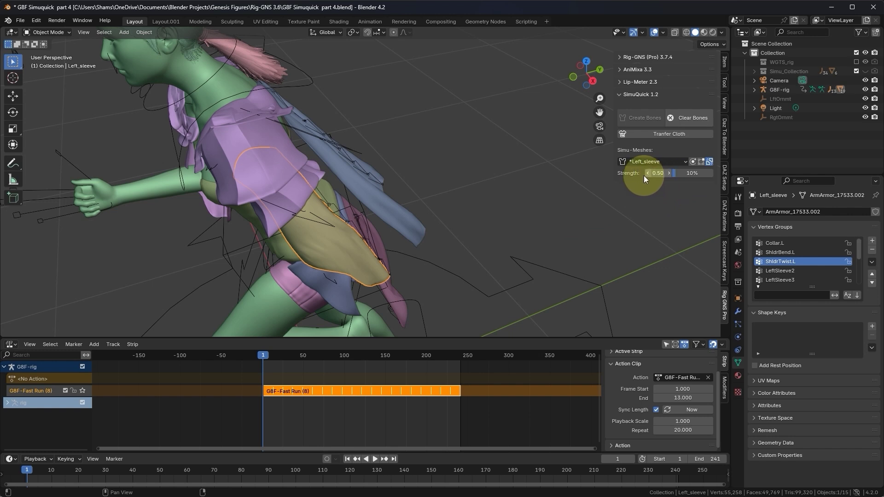
- Play the animation to check the left sleeve's movement from the character's side, and stop it at frame 195
scroll(479, 146, "down", 2)
key("space")
middle_click_drag(473, 147, 408, 212)
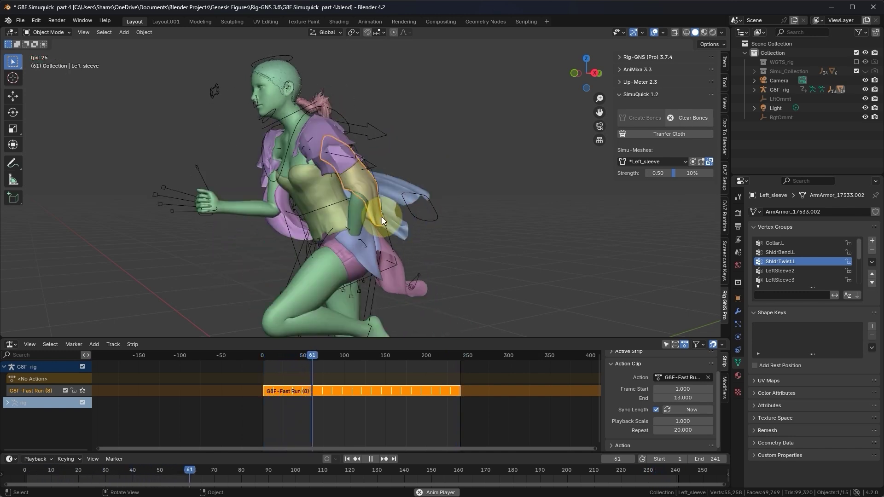
key("Escape")
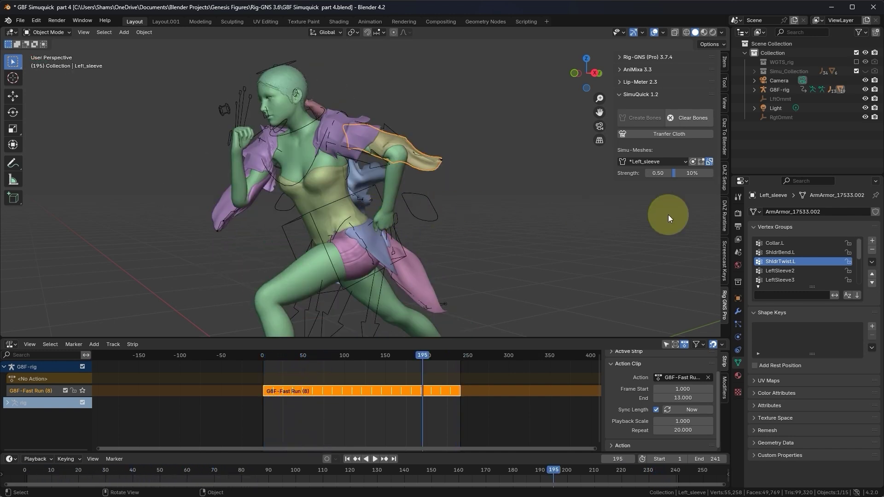
- Set the scene's output frame rate to a custom value of 10 fps
left_click(738, 228)
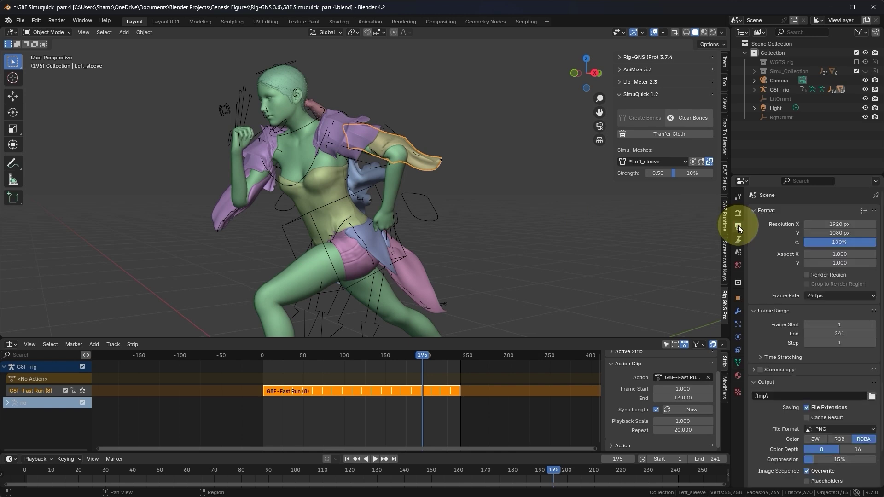
left_click(822, 295)
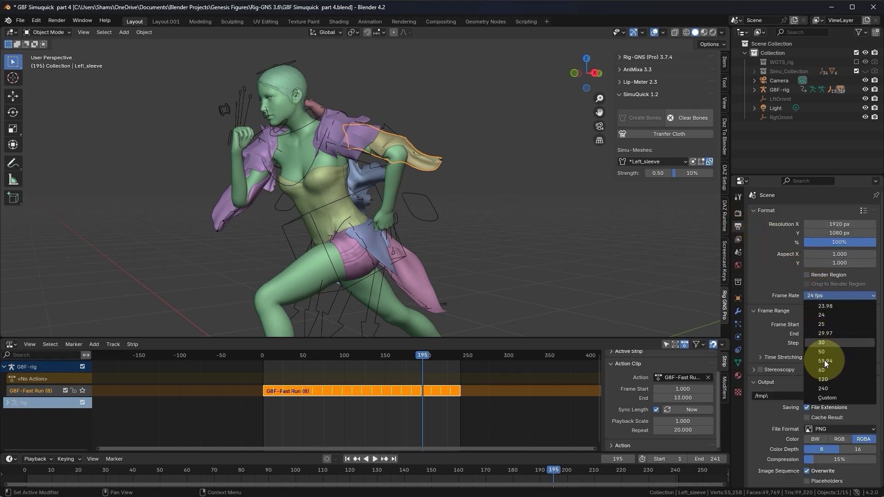
left_click(826, 397)
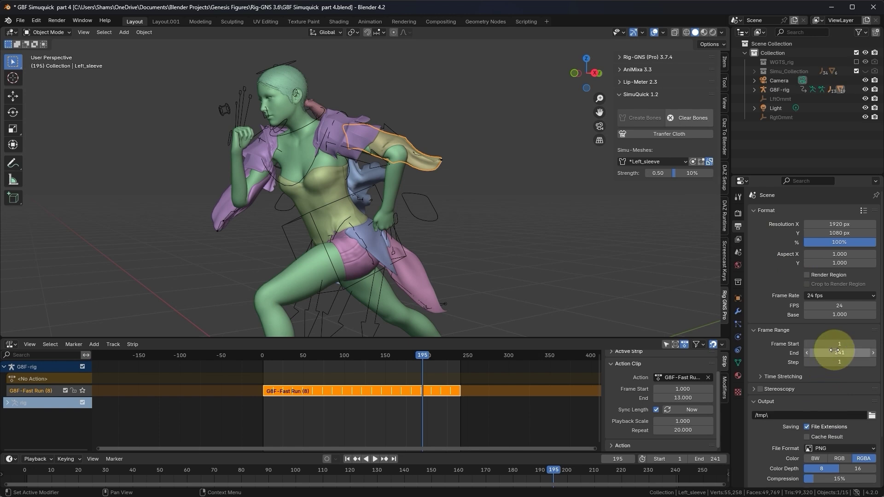
left_click(835, 305)
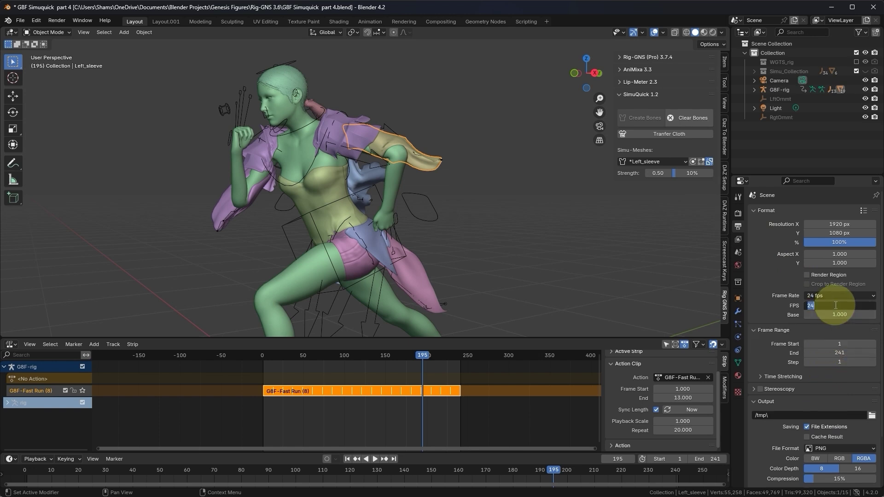
type("10")
key("Return")
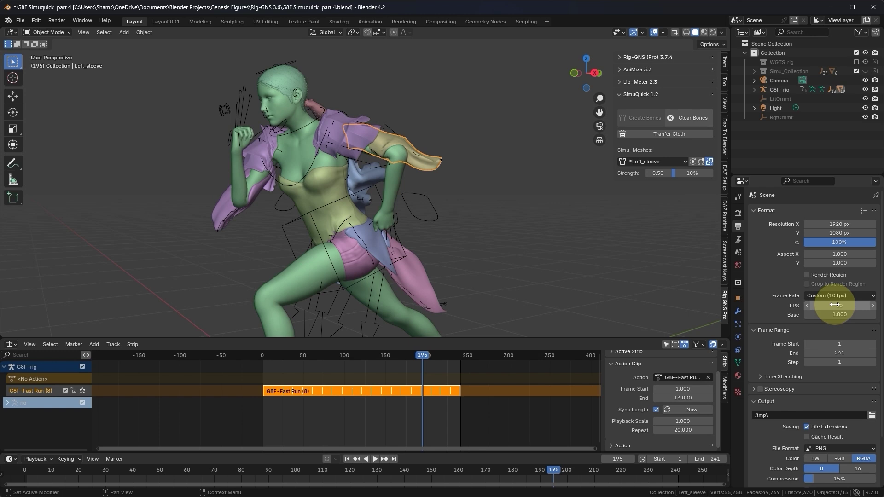
- Play the slowed animation close up on the left sleeve and set its Strength value to 0.3 during playback
key("space")
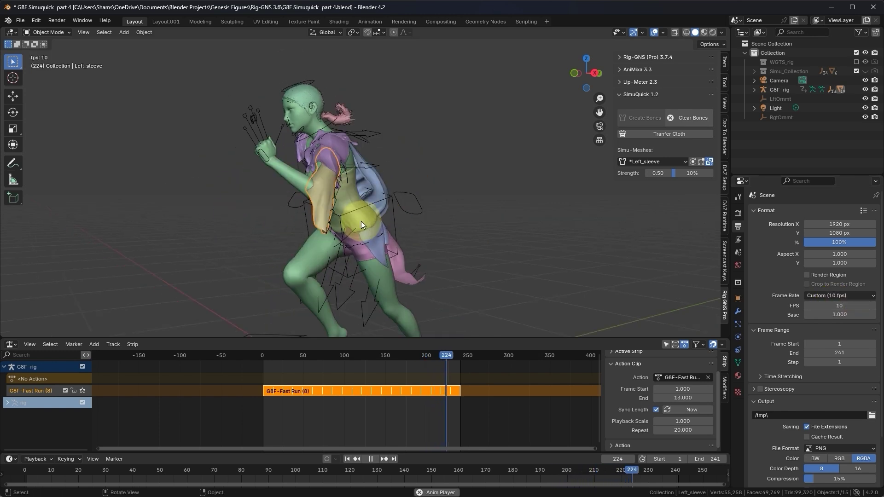
scroll(359, 223, "up", 4)
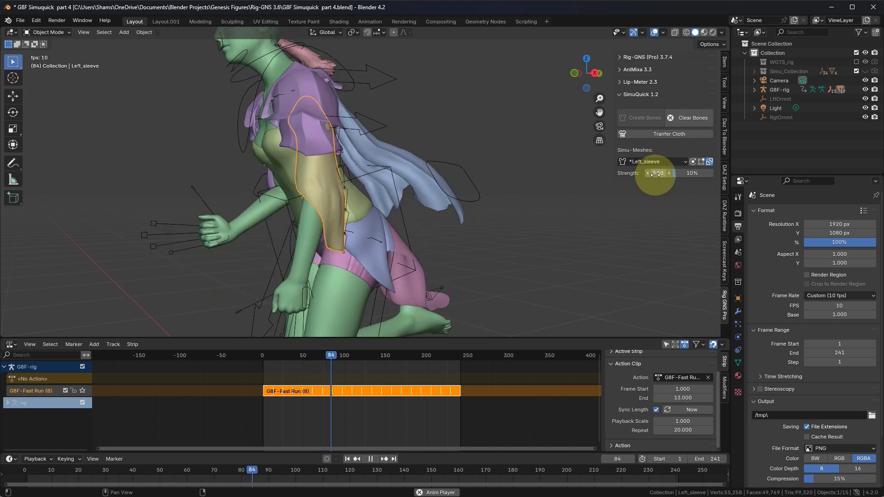
left_click(656, 173)
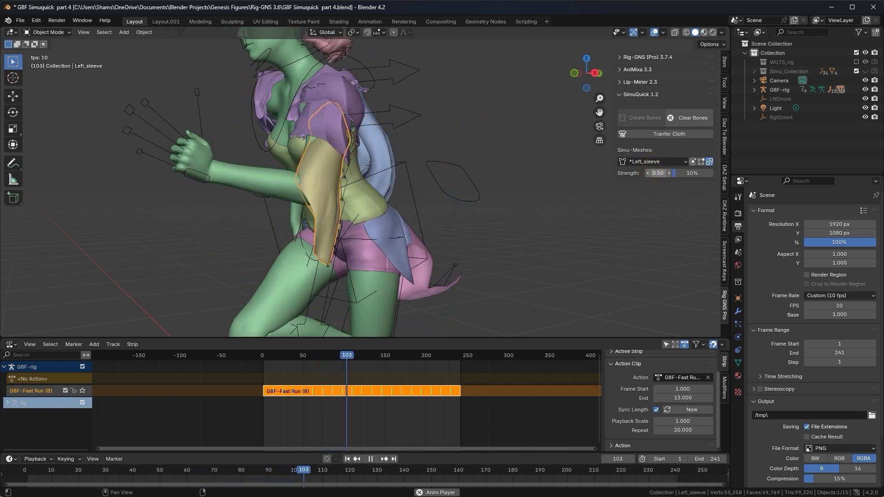
key("Return")
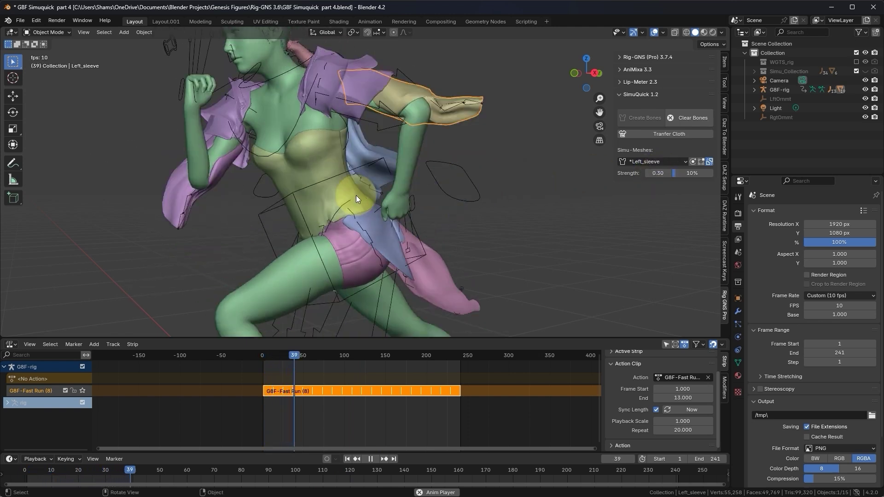
- Reduce the left sleeve's Strength value to 0.2 and then 0.1 during playback, and stop at frame 33 to view the sleeve
left_click(655, 173)
type("0.2")
key("Return")
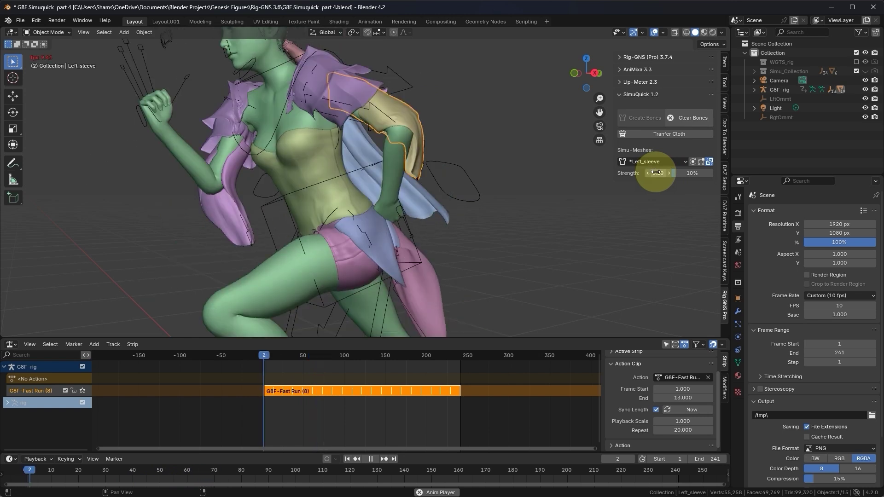
left_click(647, 174)
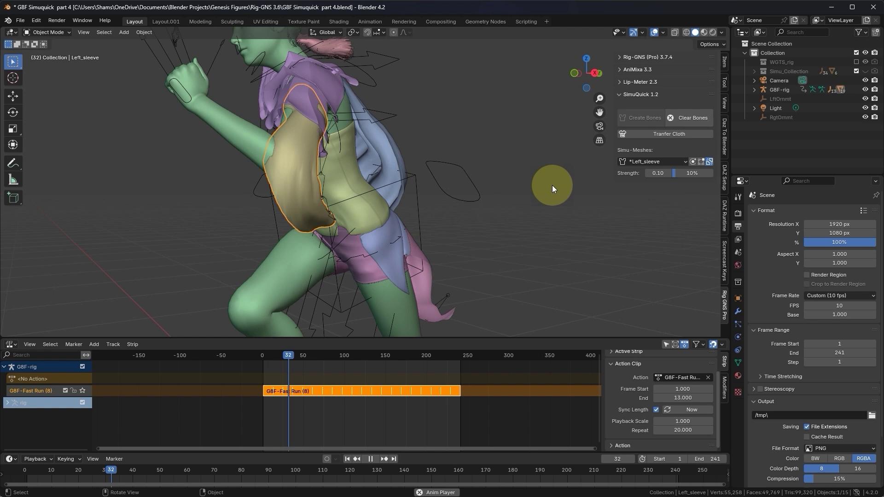
key("space")
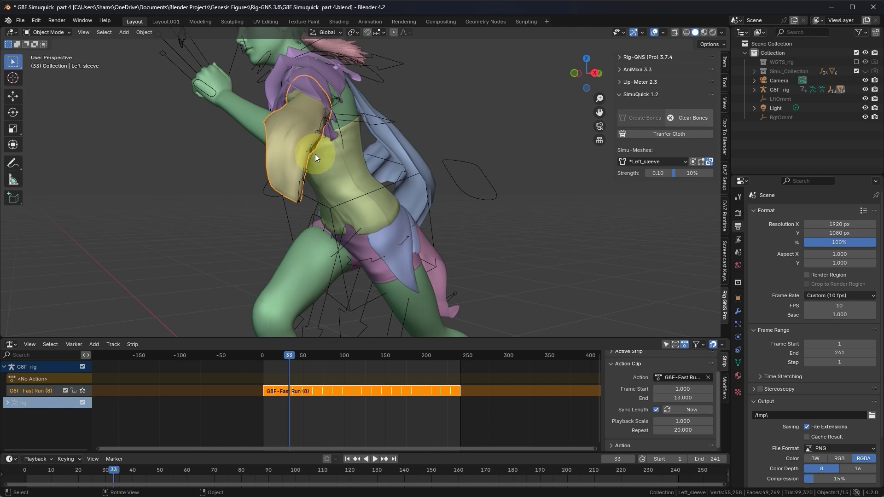
middle_click_drag(314, 155, 500, 177)
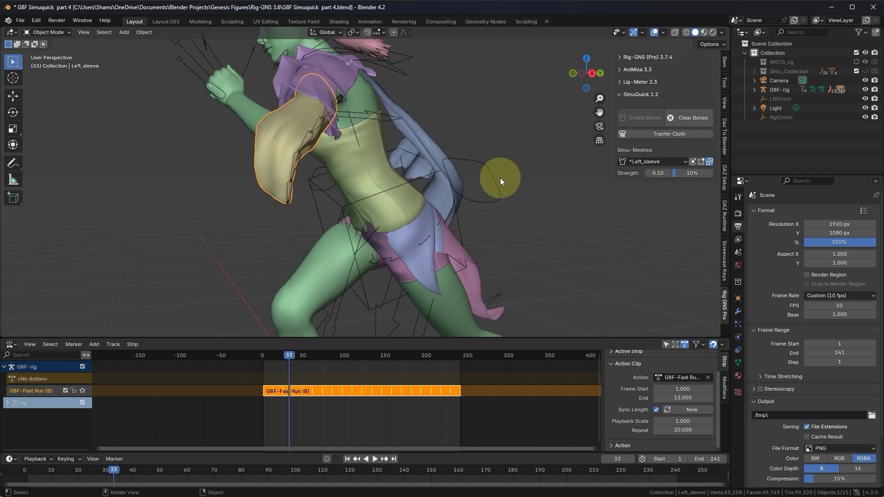
- Isolate the *Left_sleeve simulation mesh with the body collider, select only the sleeve mesh, and examine it from its lower tip to its upper end
left_click(693, 162)
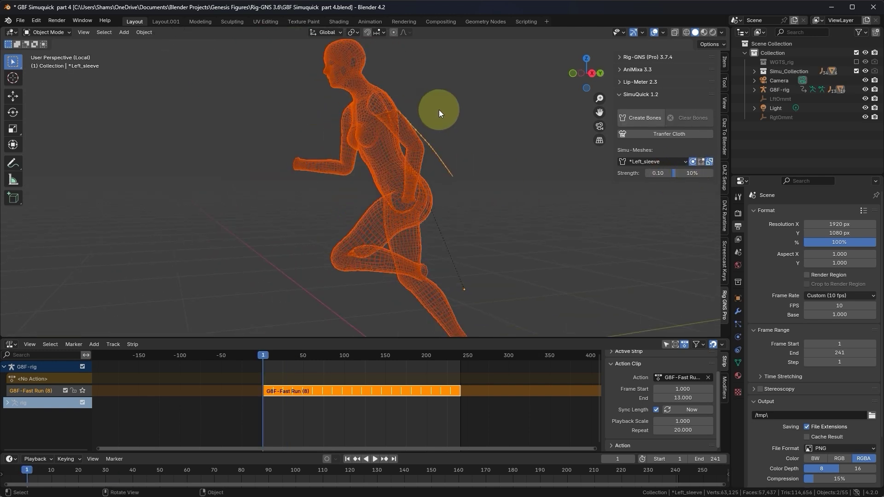
scroll(422, 137, "up", 3)
scroll(423, 137, "up", 5)
middle_click_drag(388, 162, 439, 174)
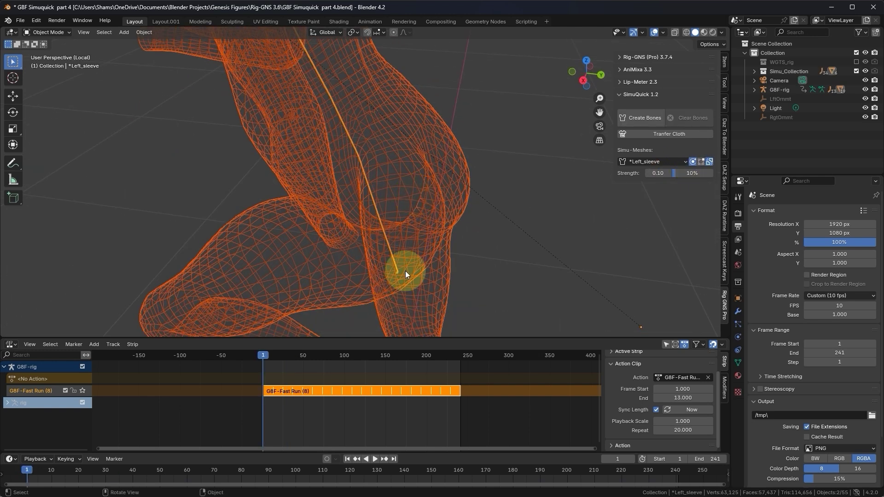
left_click(398, 270)
middle_click_drag(398, 269, 398, 271)
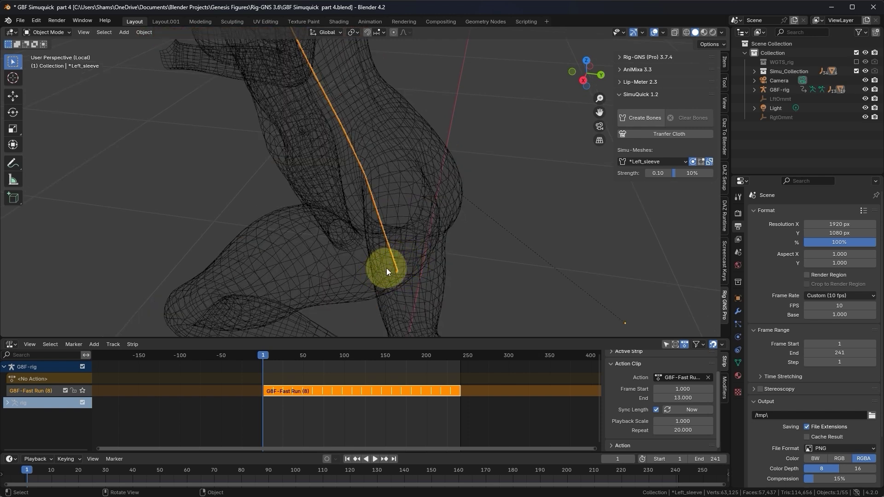
scroll(386, 268, "down", 2)
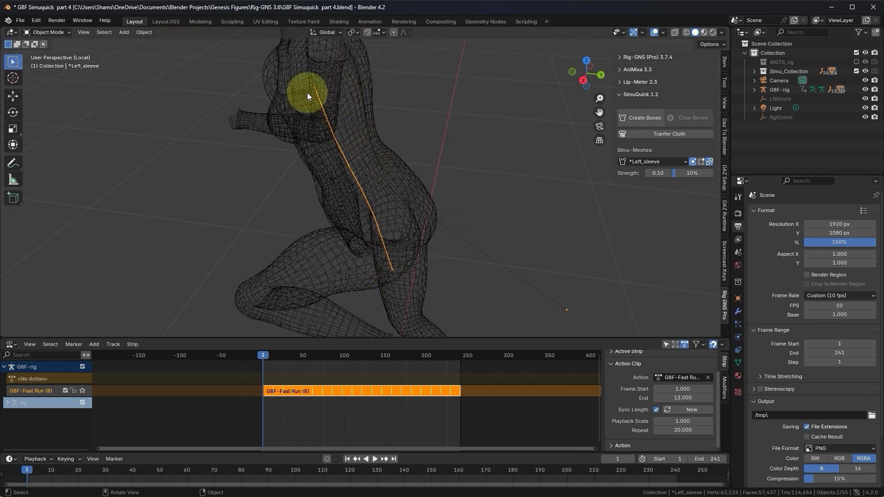
scroll(408, 288, "up", 4)
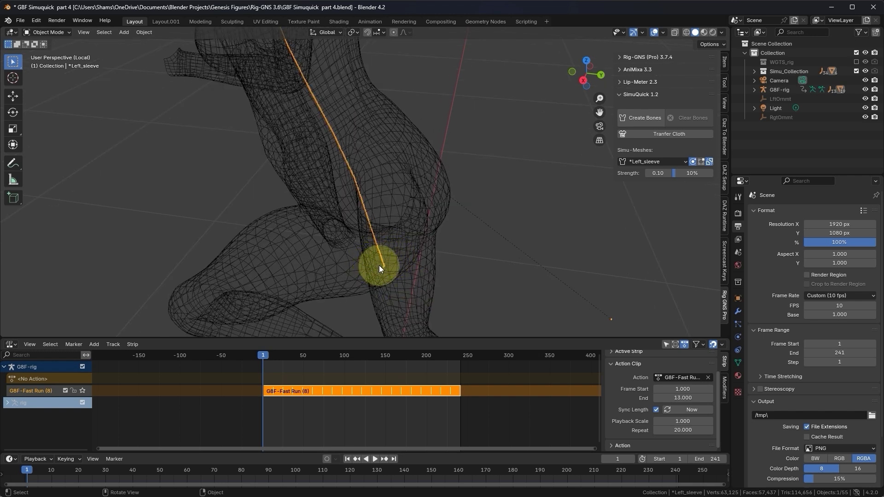
scroll(380, 264, "down", 1)
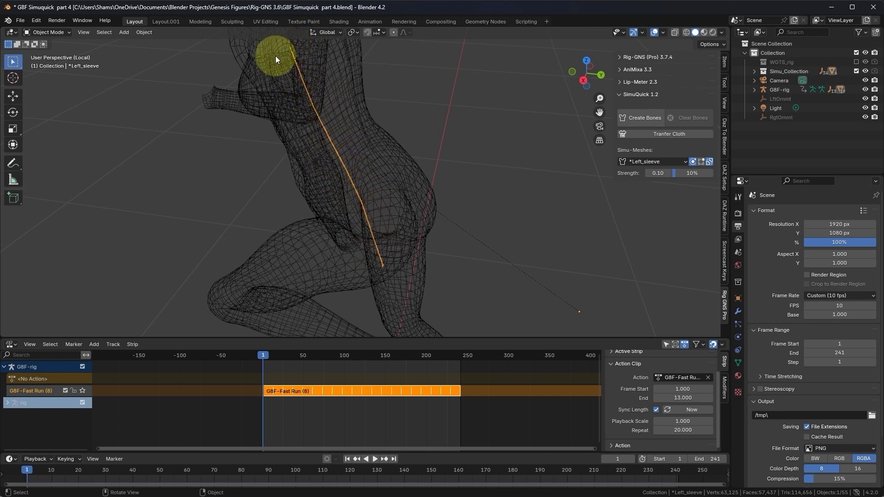
- Return to the full character and set the left sleeve's Strength percentage to 50%
left_click(693, 162)
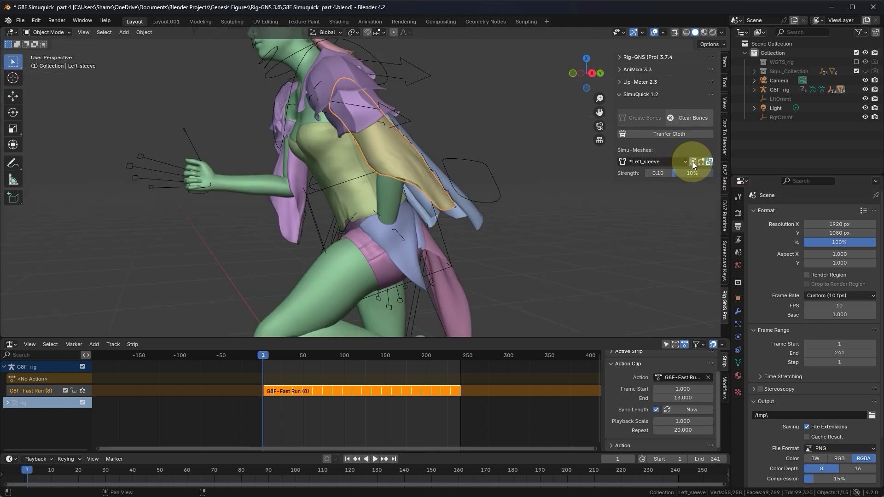
left_click(683, 174)
type("50")
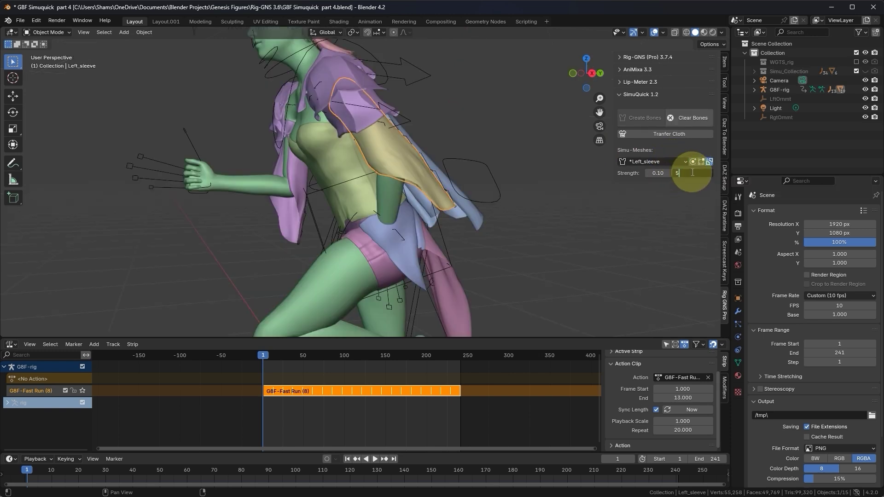
key("Return")
middle_click_drag(525, 212, 414, 147)
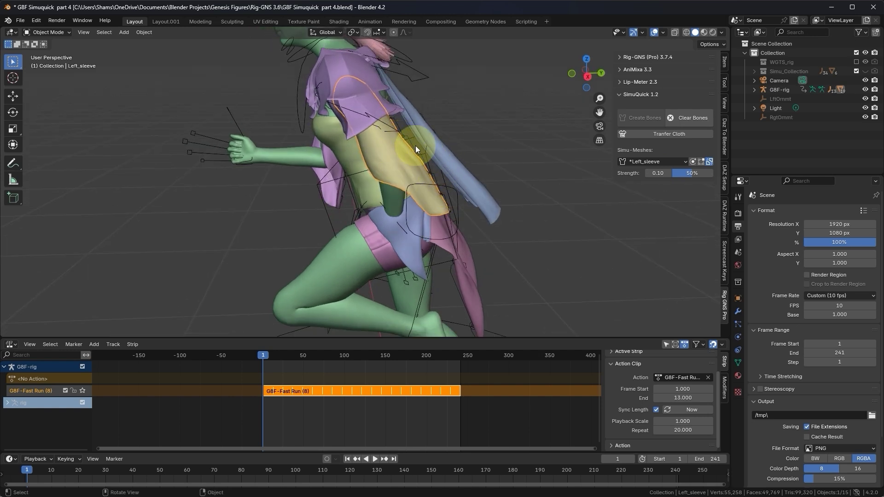
- Isolate the simulation meshes again and select only *Left_sleeve to inspect its length down from the shoulder
left_click(694, 161)
middle_click_drag(321, 160, 425, 222)
left_click(415, 193)
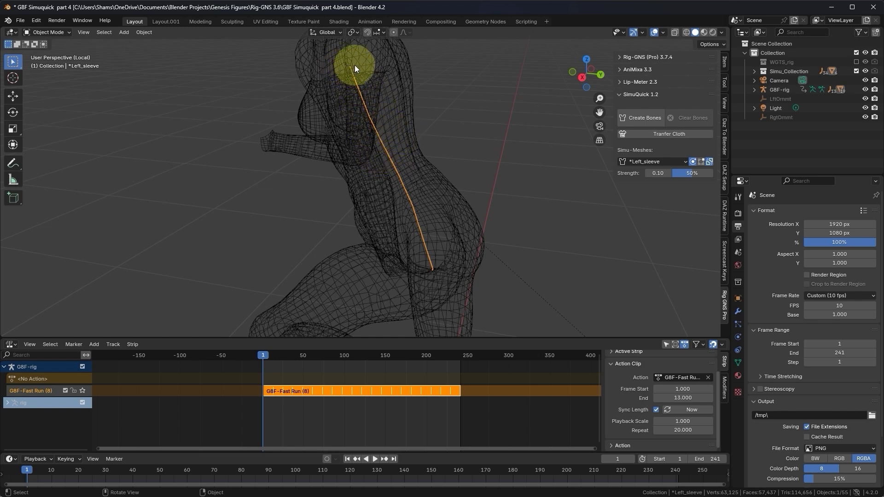
- Return to the full character, play the animation to check the left sleeve's stiffness, and stop it at frame 83
left_click(693, 162)
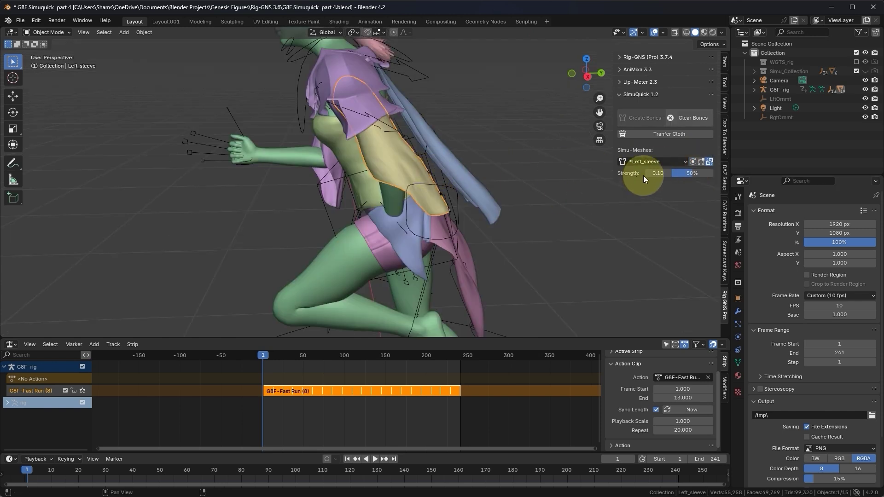
key("space")
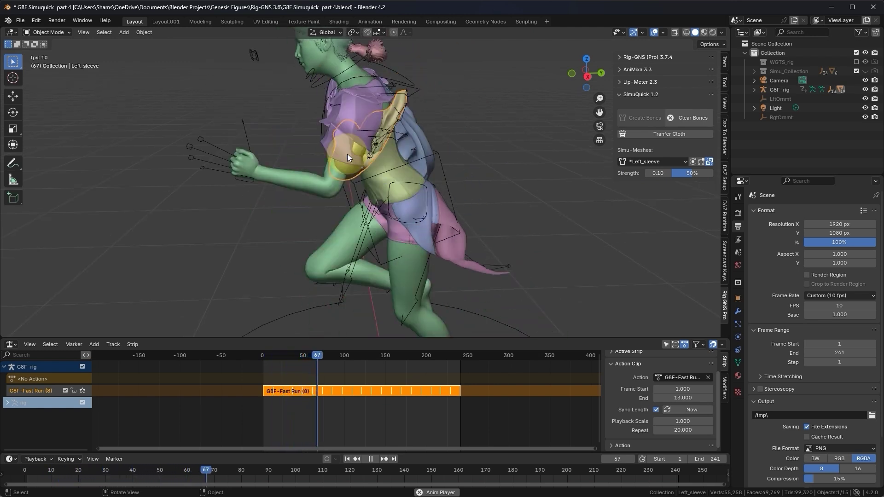
key("space")
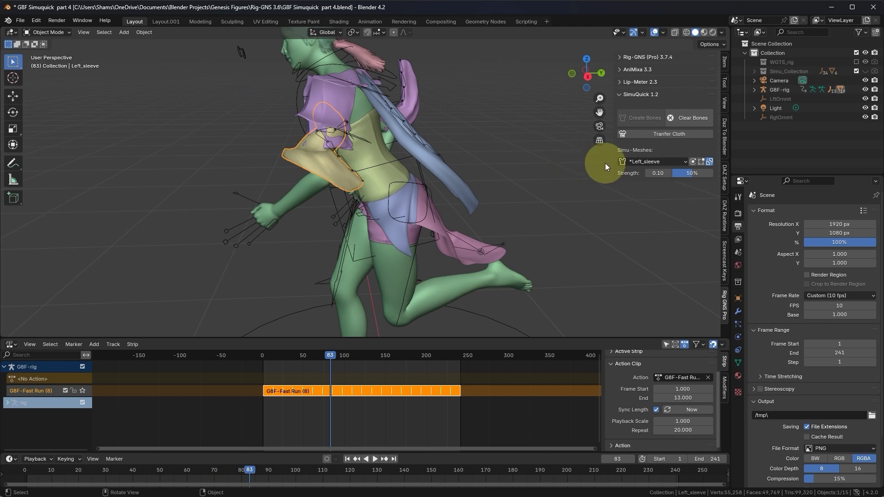
- Set the left sleeve's Strength percentage back to 10% and play the animation, viewing the cloth from behind the character
left_click(687, 174)
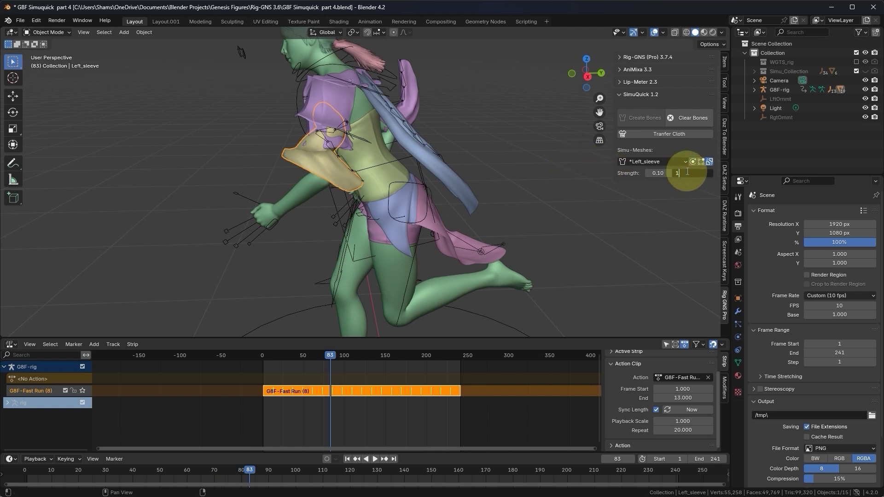
key("Return")
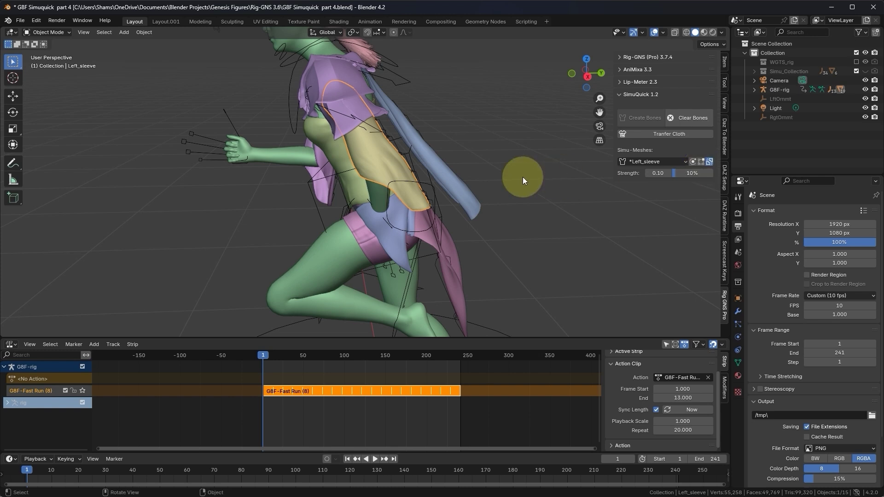
key("space")
middle_click_drag(523, 177, 372, 170)
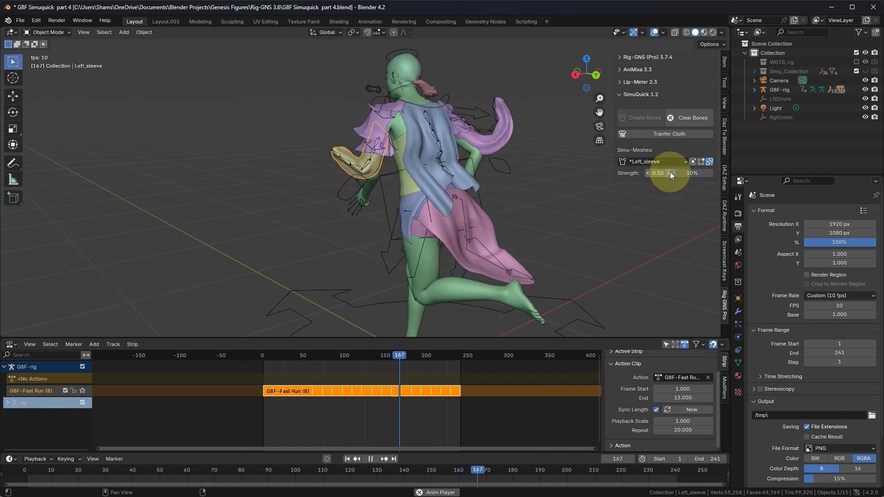
- Raise the left sleeve's Strength value to 0.3 while the animation plays
left_click(666, 173)
left_click(666, 172)
left_click(666, 172)
double_click(658, 173)
type("0.3")
key("Return")
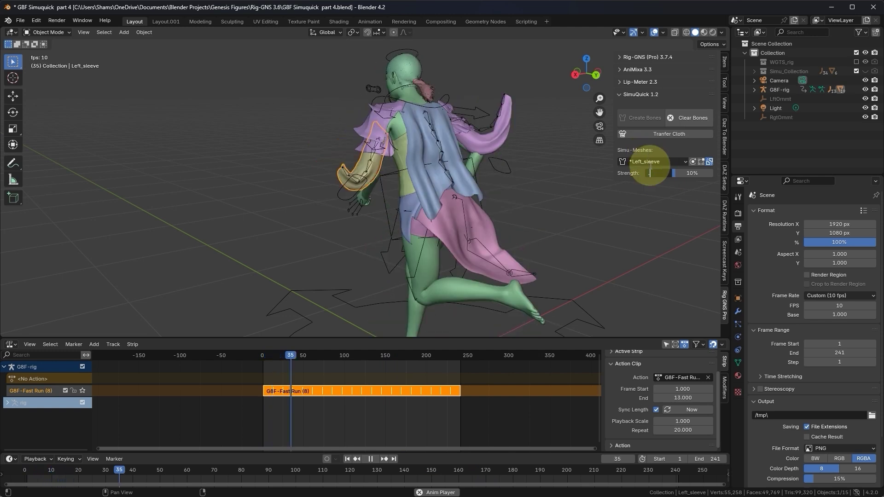
- Set the left sleeve's Strength percentage to 20% during playback and view the result from the side and behind
middle_click_drag(390, 159, 419, 160)
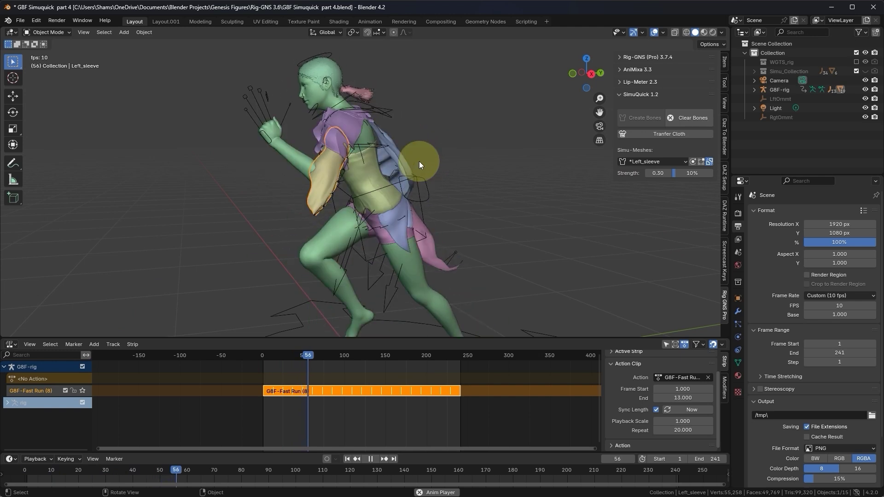
left_click(693, 174)
type("20")
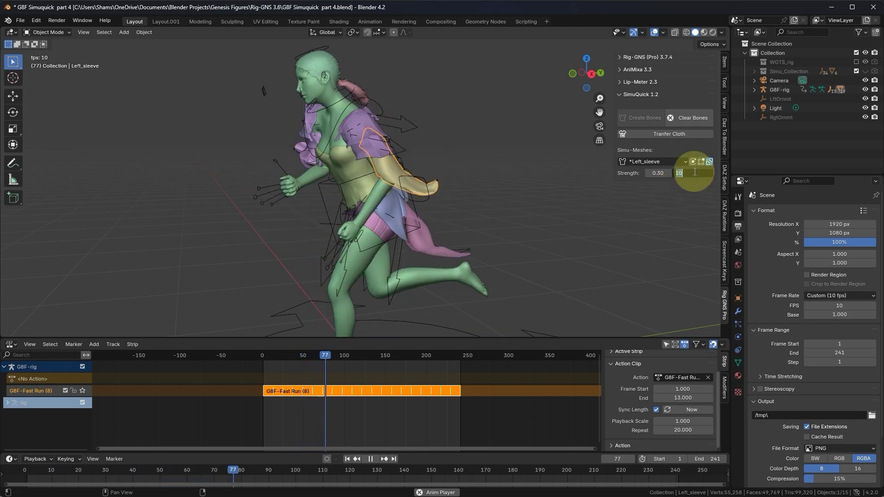
key("Return")
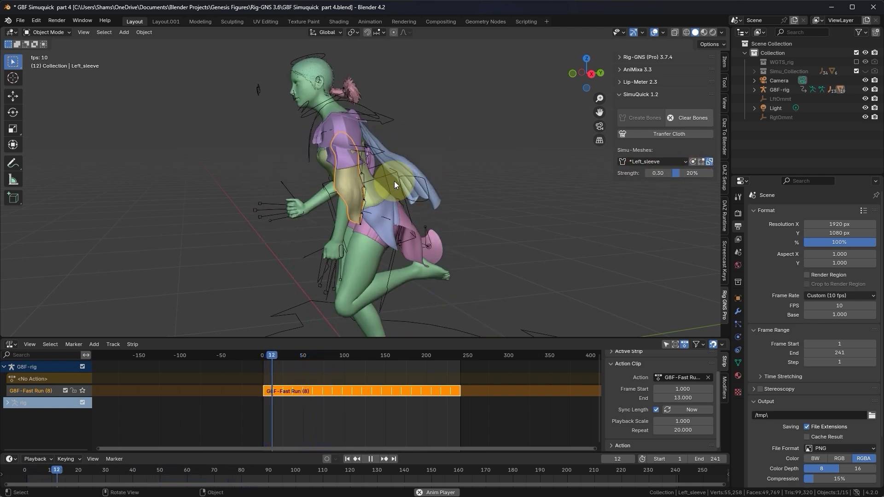
middle_click_drag(395, 182, 343, 183)
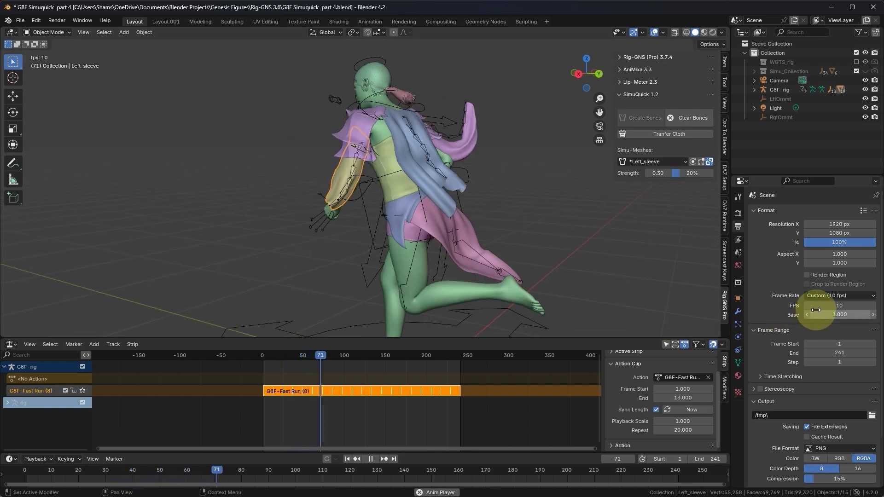
- Lower the frame rate to 5 fps and inspect the left sleeve's motion from the side and behind
mouse_move(837, 306)
left_mouse_down()
mouse_move(819, 306)
mouse_move(836, 306)
left_mouse_up()
middle_click_drag(452, 170, 421, 190)
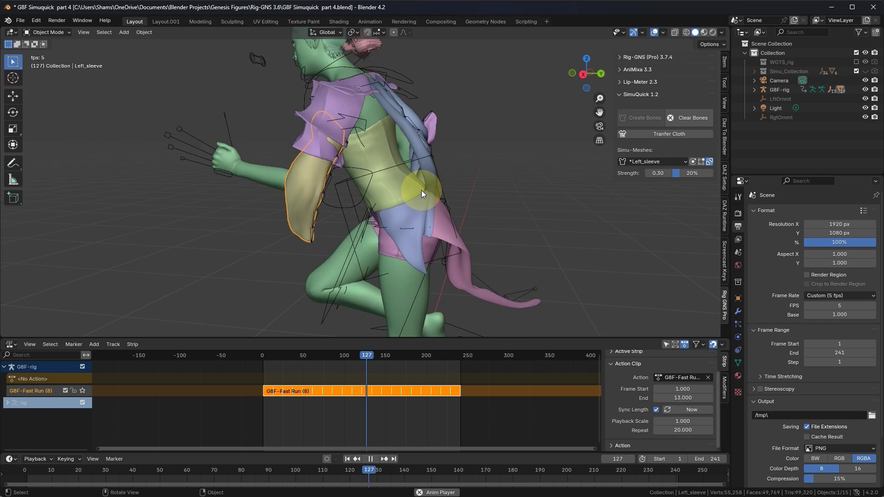
middle_click_drag(422, 190, 436, 167)
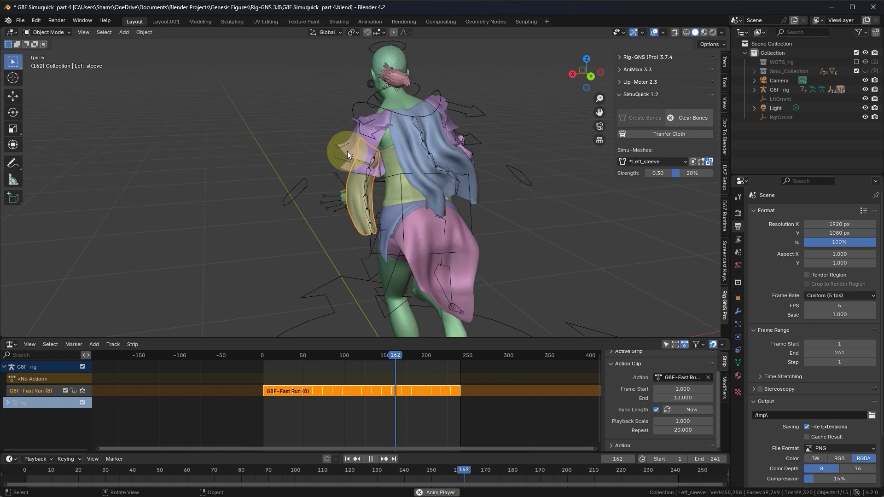
- Set the right sleeve's Strength to 0.3 at 20%, playing the animation from the right side to check it
left_click(505, 114)
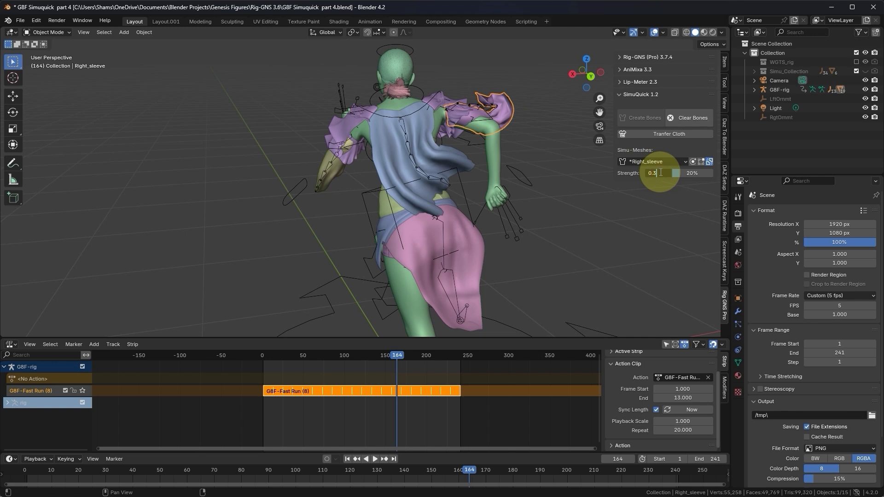
key("Return")
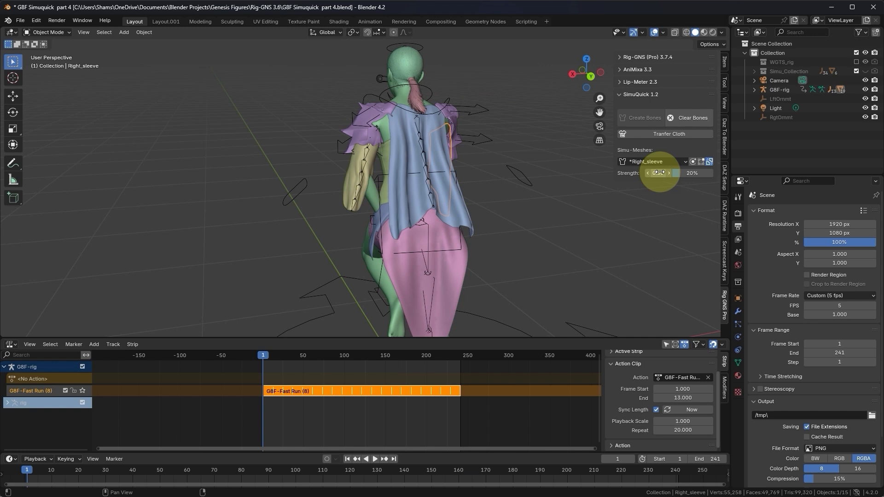
key("space")
middle_click_drag(377, 188, 499, 170)
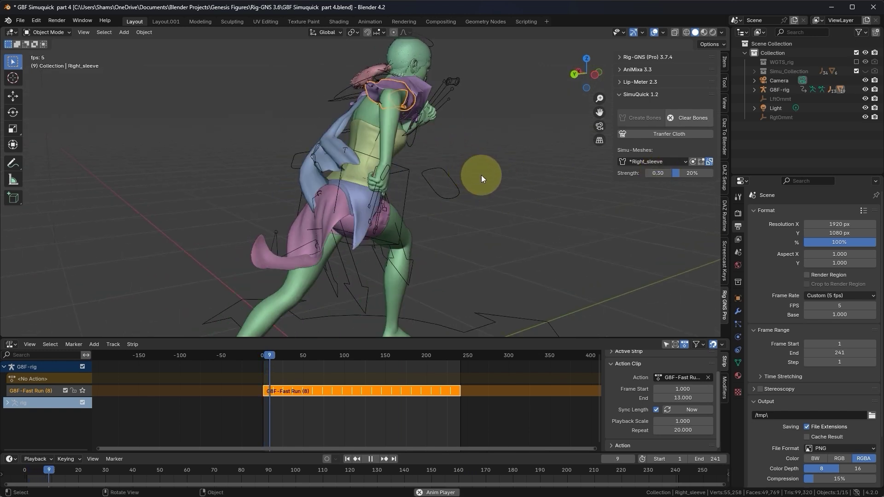
key("space")
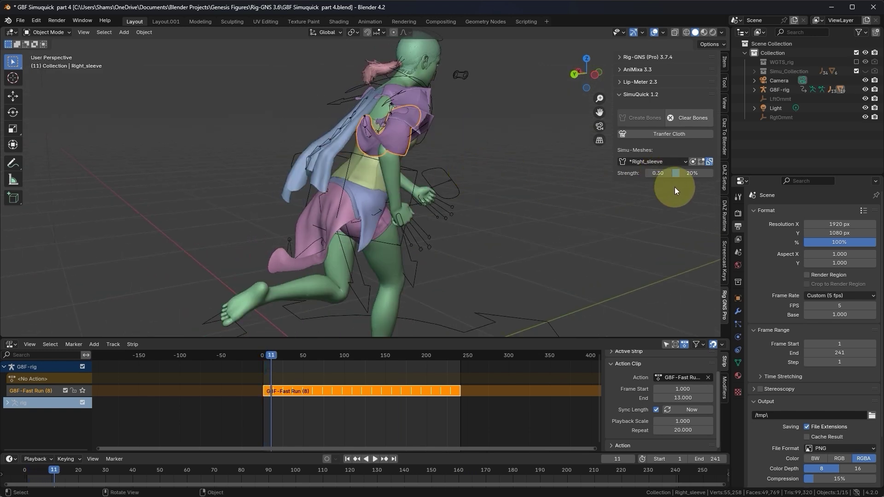
left_click(701, 173)
key("Return")
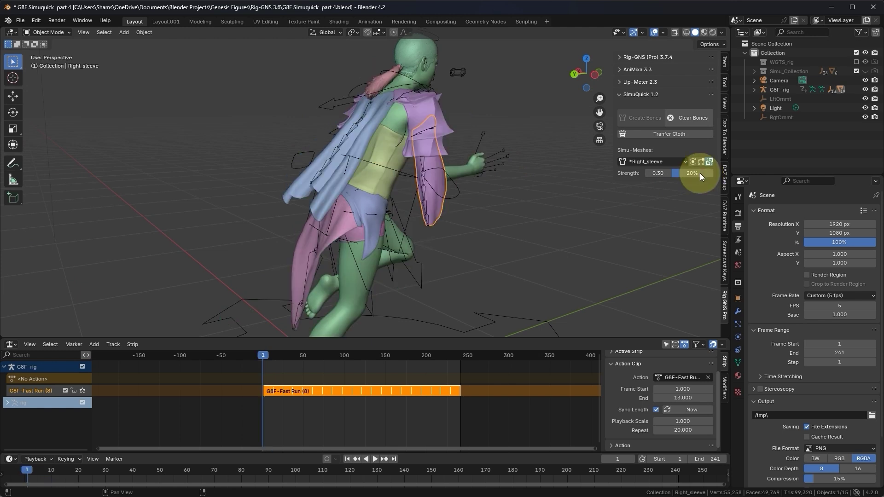
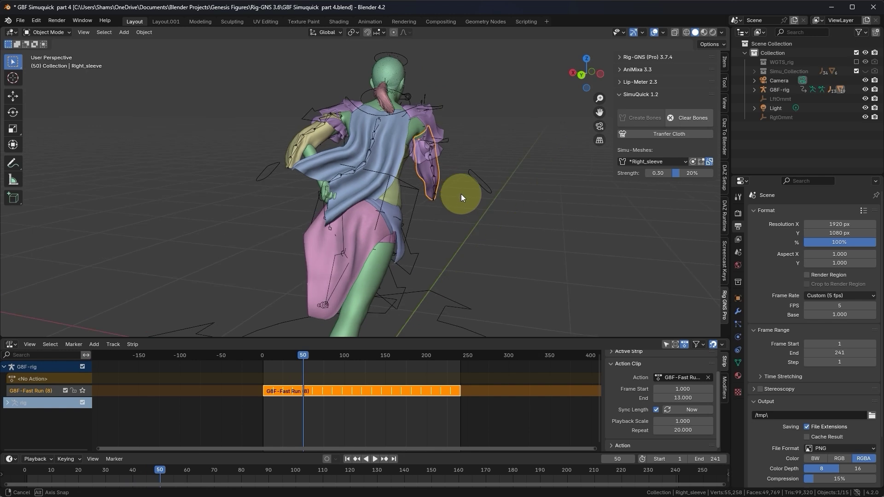
- Select the cape to check its Strength settings, viewing the whole character from the side
left_click(400, 155)
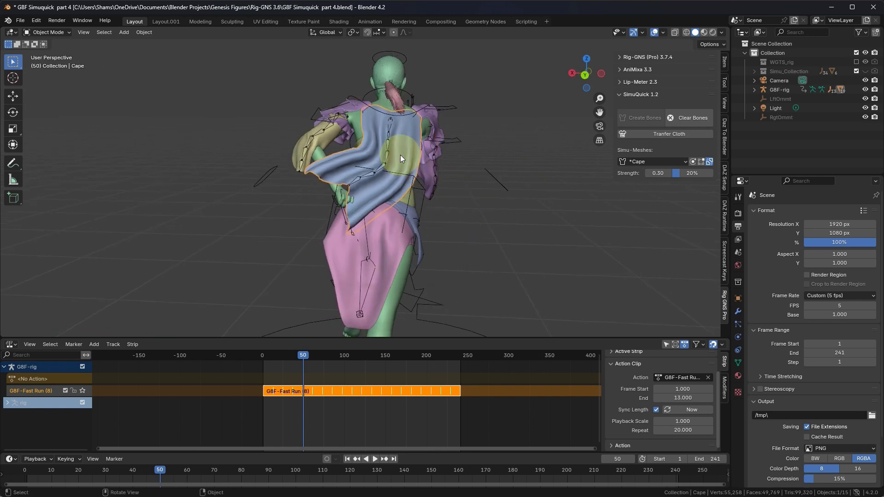
middle_click_drag(400, 156, 432, 198)
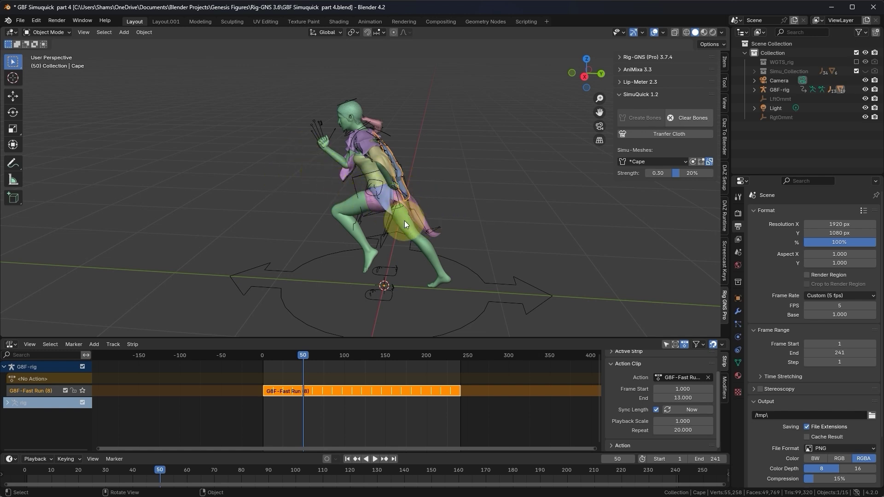
middle_click_drag(398, 223, 429, 227)
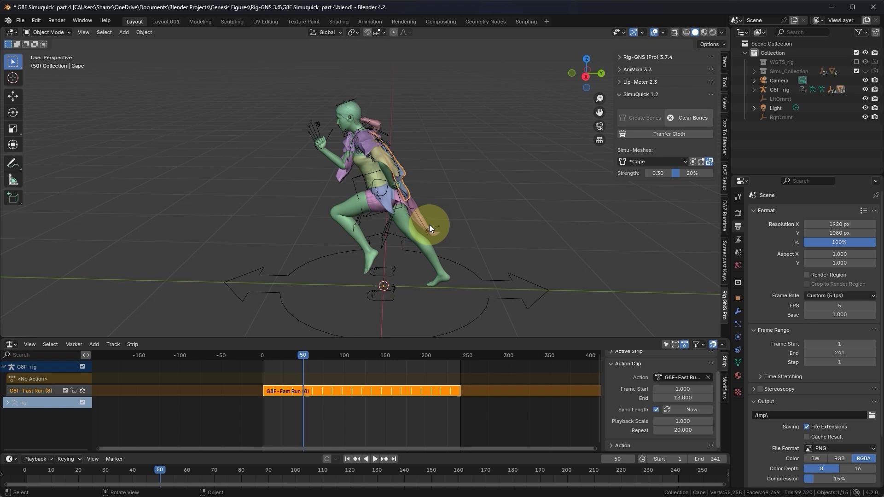
- Add a Wind force field at the world origin beneath the character
key("shift+a")
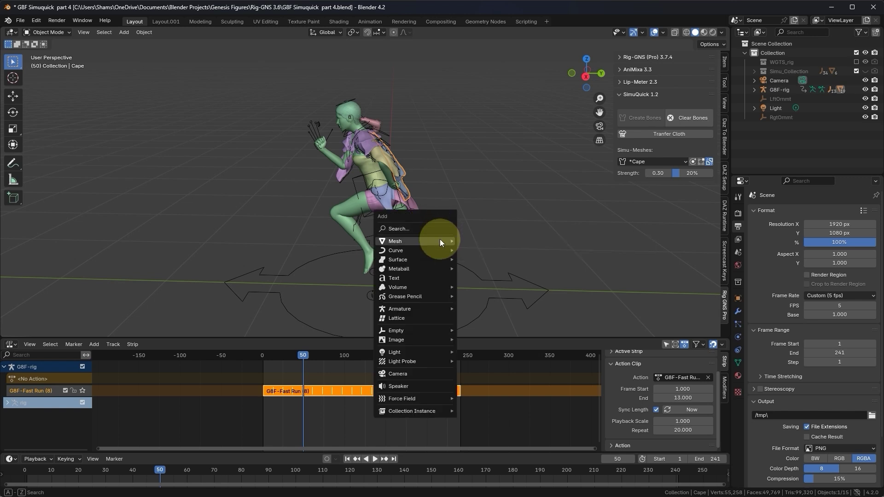
mouse_move(420, 402)
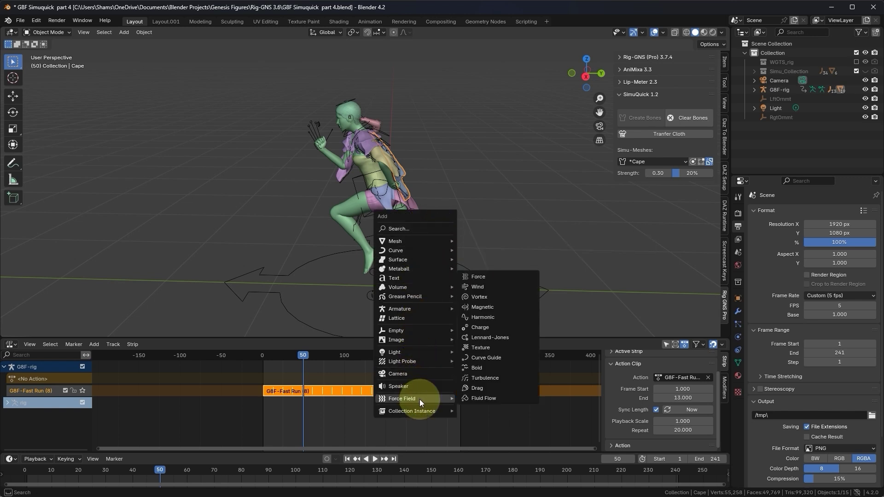
left_click(486, 287)
middle_click_drag(484, 234, 346, 281)
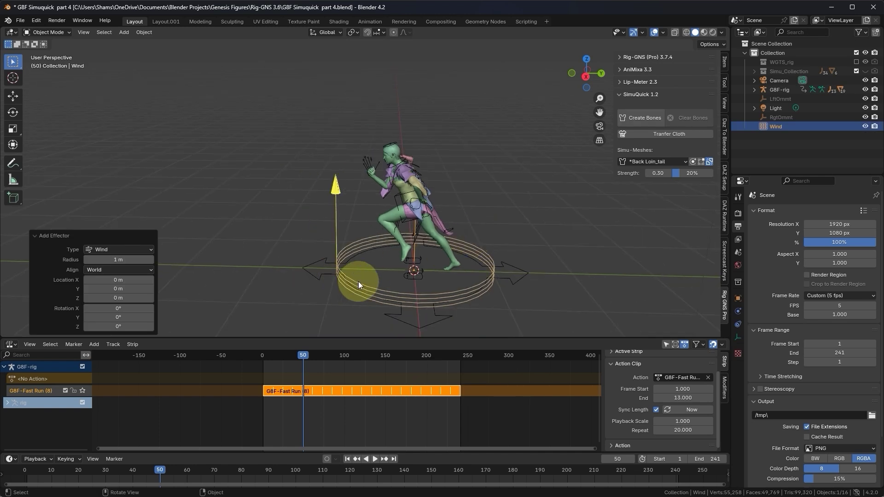
- Rotate the wind force field 90° in the right orthographic view so it points toward the character's back
key("KP_1")
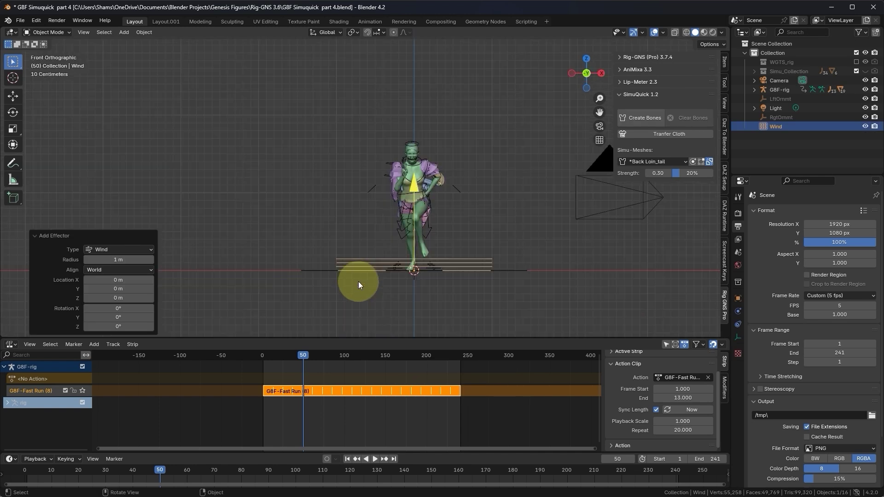
key("KP_3")
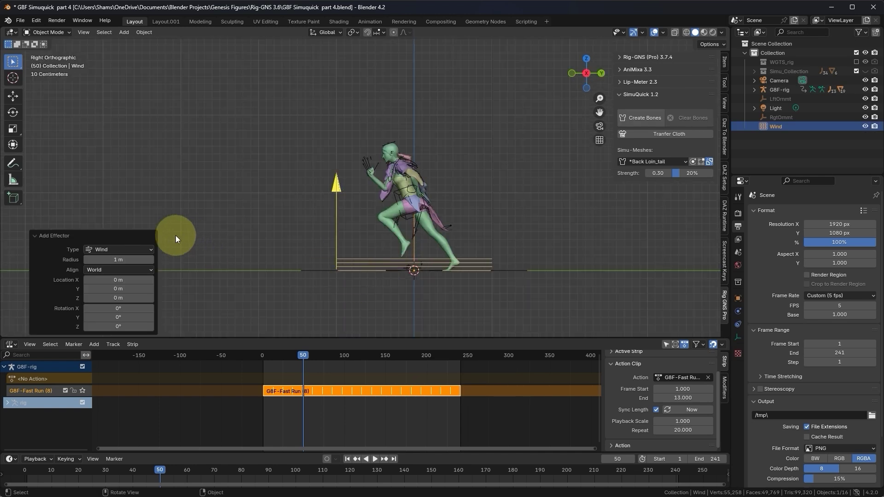
left_click(66, 237)
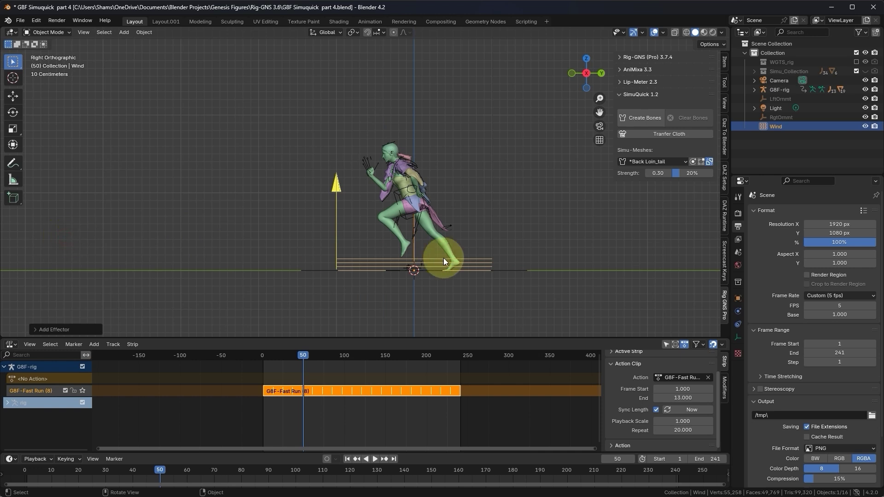
key("r")
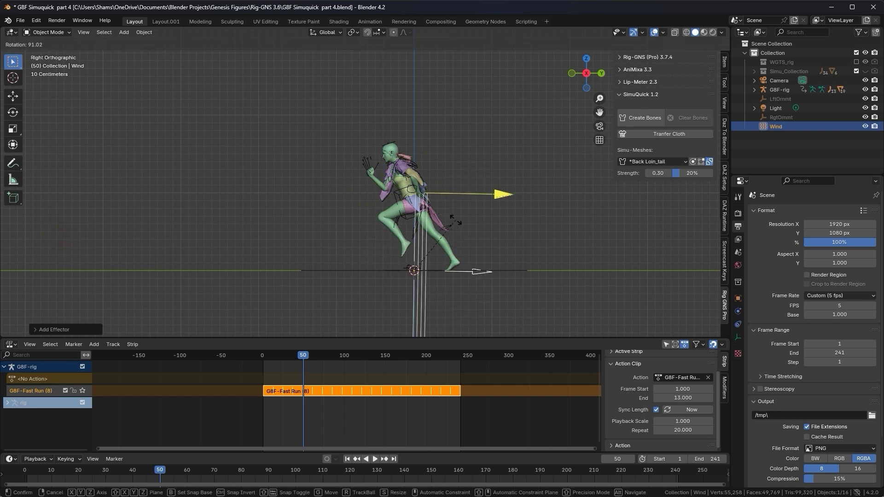
type("90")
key("Return")
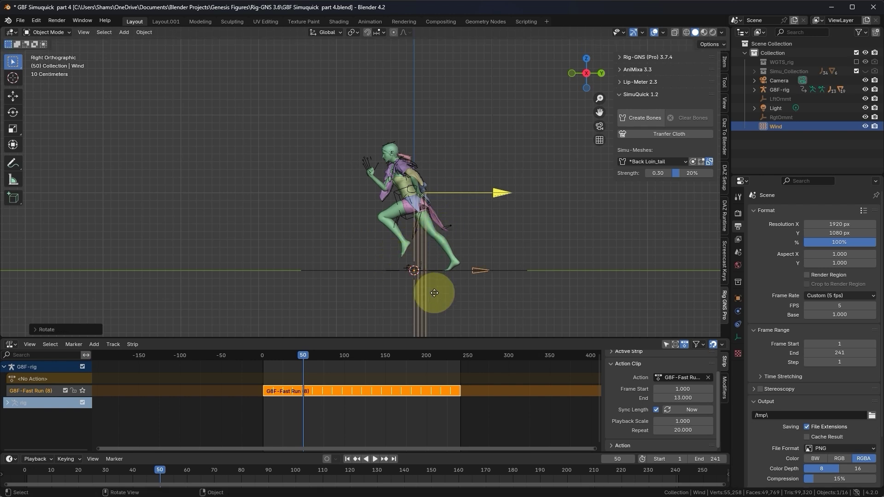
- Move the wind force field in front of the running character, at about hip height
key("g")
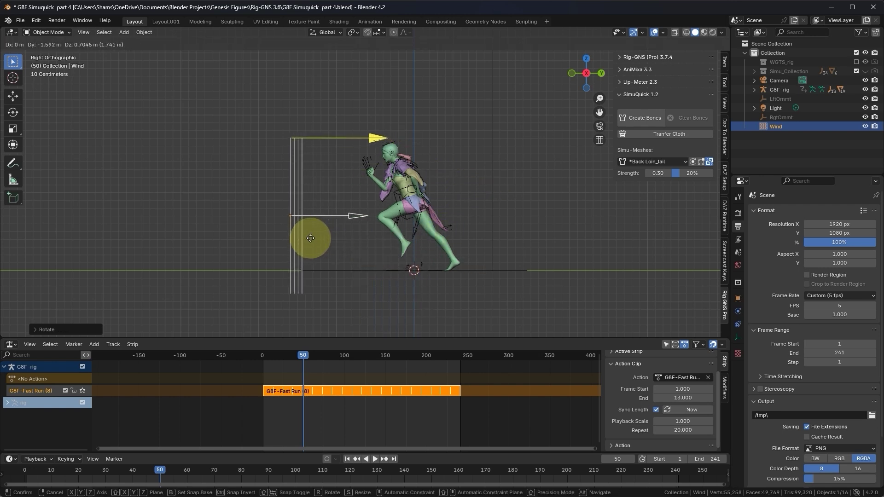
left_click(319, 233)
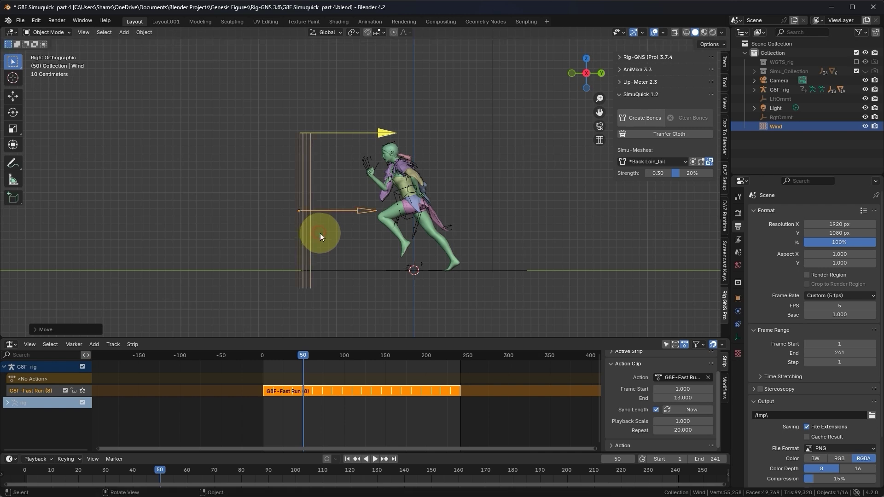
scroll(405, 230, "up", 1)
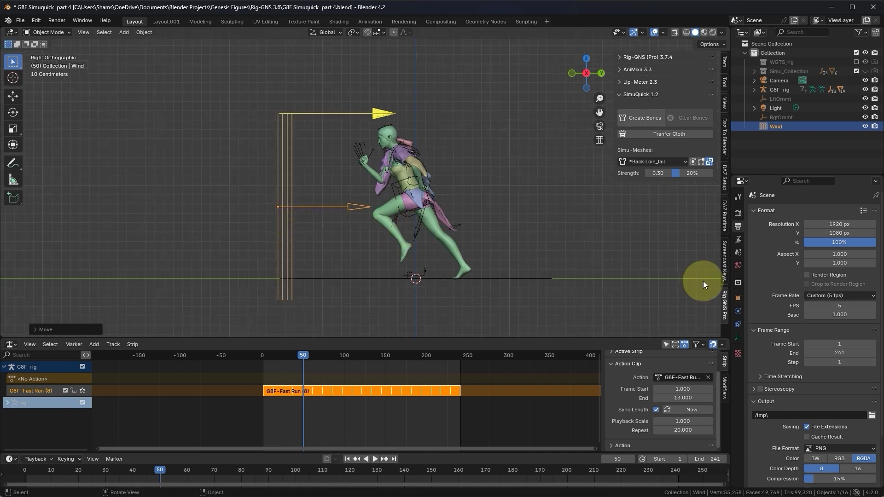
- Show the wind's force field physics settings and play the animation to check its effect on the cloth
left_click(737, 337)
left_click(738, 311)
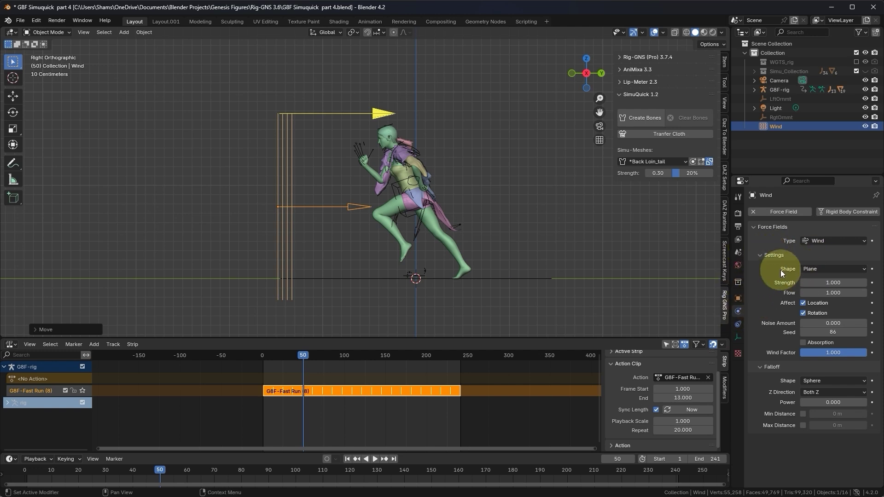
key("space")
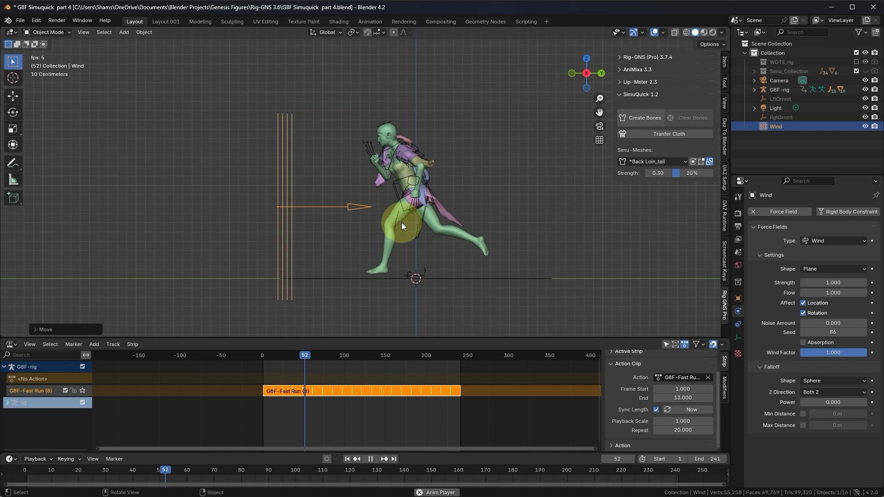
- Set the scene's frame rate to 25 fps while the animation plays
left_click(738, 228)
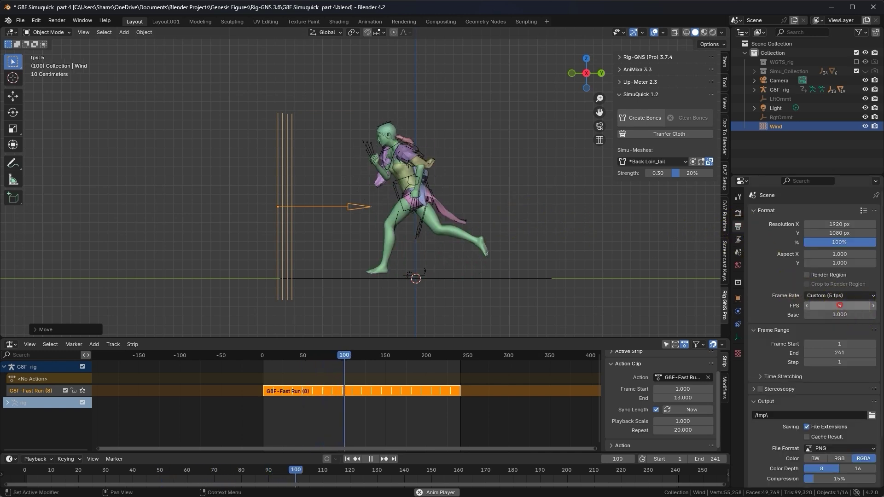
left_click(841, 305)
type("25")
key("Return")
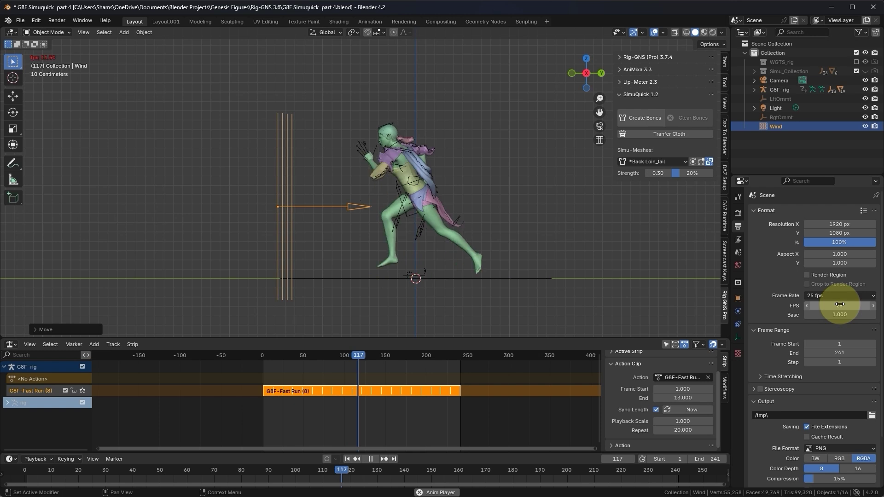
scroll(400, 190, "up", 1)
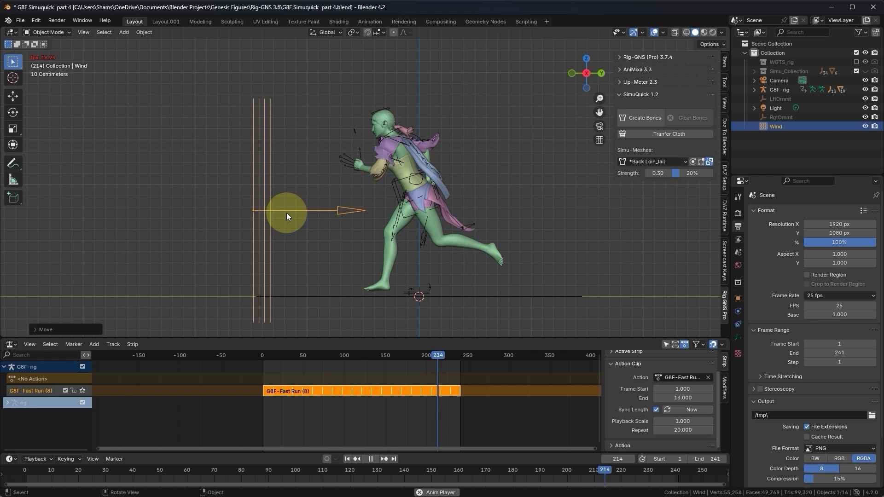
- Set the wind force field's Strength to 10000 during playback
left_click(738, 312)
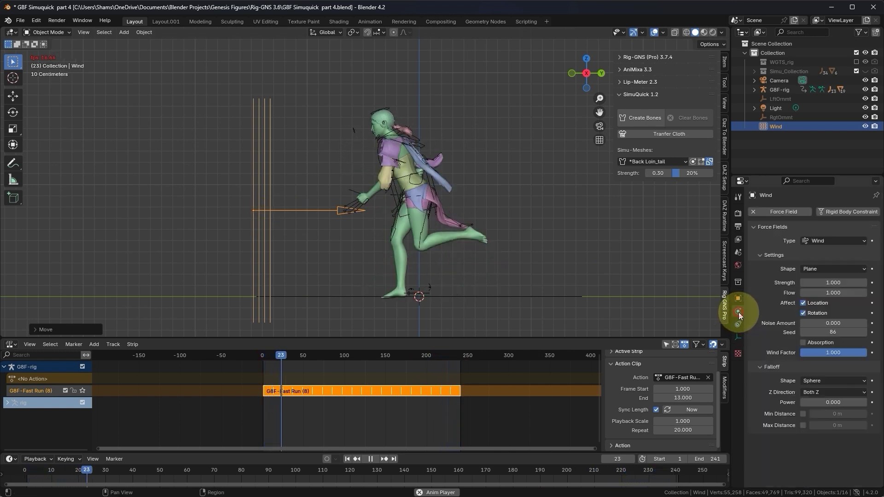
left_click(825, 283)
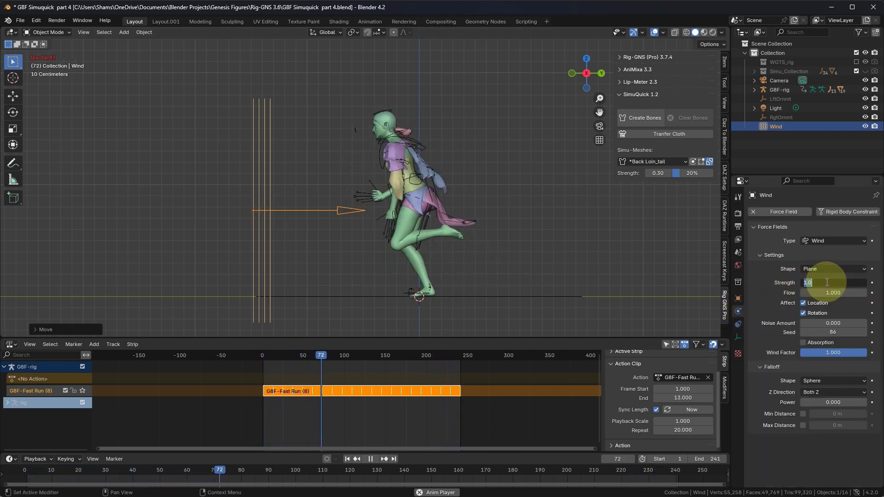
type("1000")
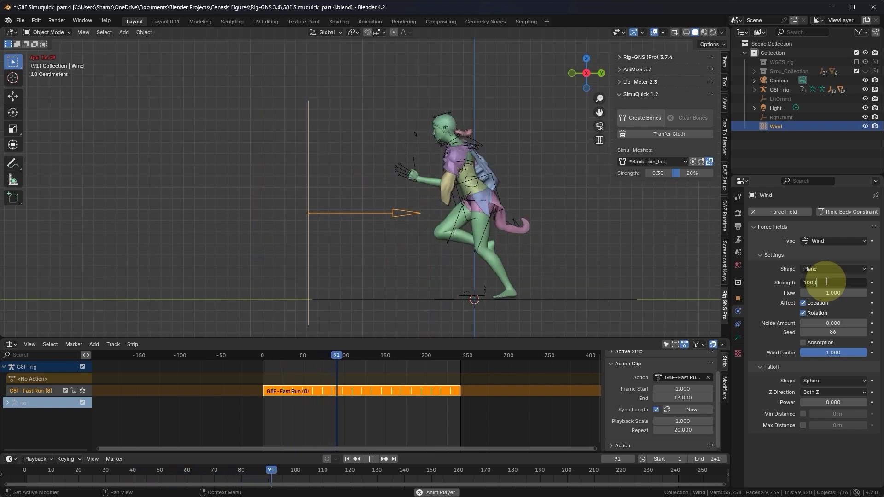
type("0")
key("Return")
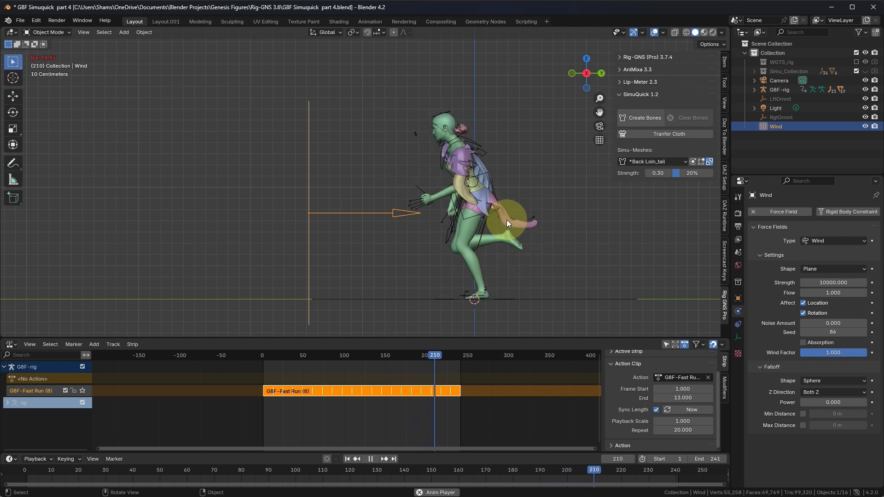
- Select the back loin tail cloth and set its SimuQuick strength to 0.10 while the animation plays
scroll(512, 219, "up", 2)
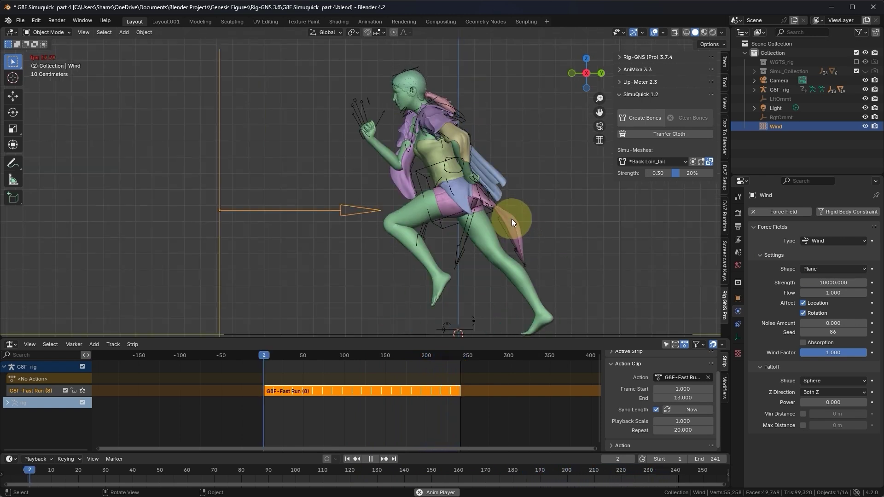
left_click(512, 219)
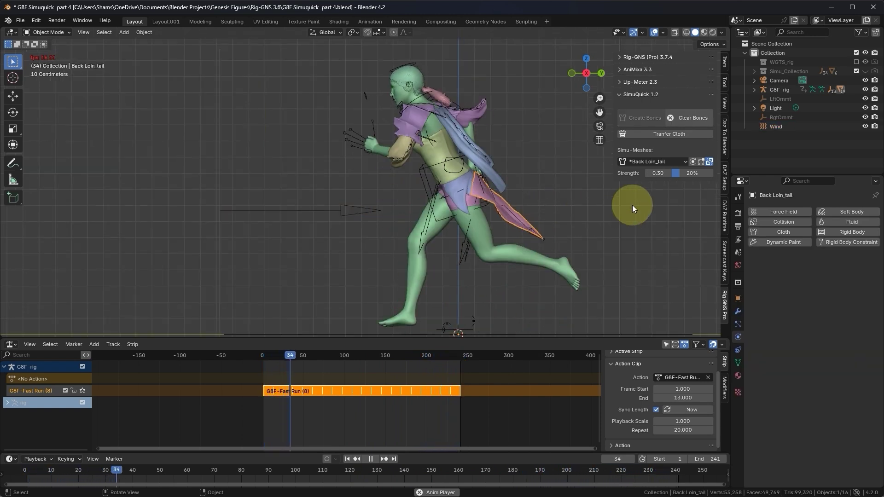
left_click(661, 172)
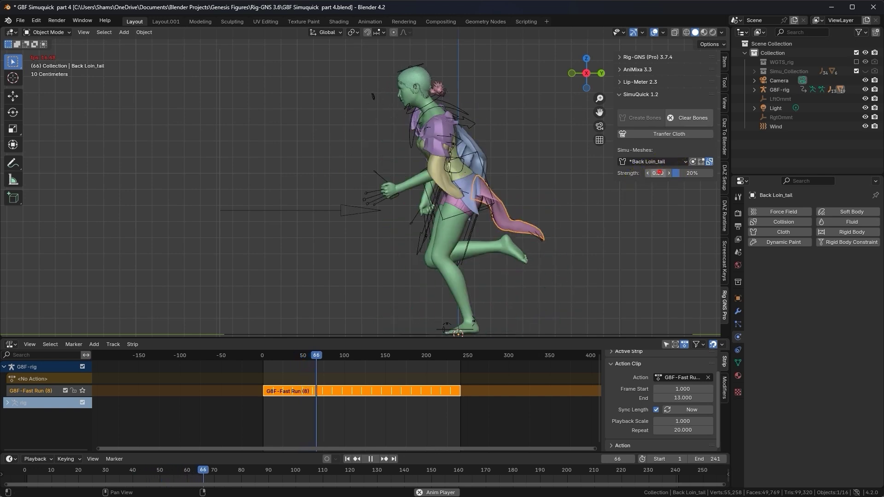
type(".1")
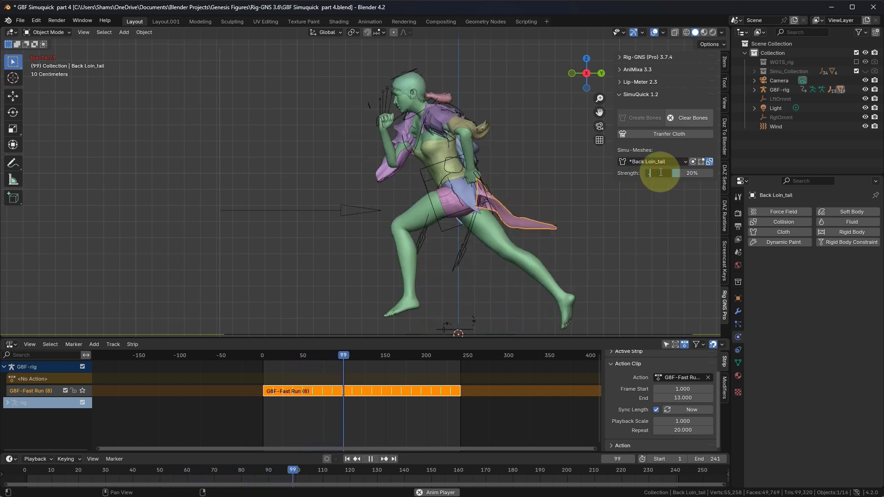
- Set the back loin tail's strength percentage to 50% and check the cloth's motion during playback
left_click(693, 171)
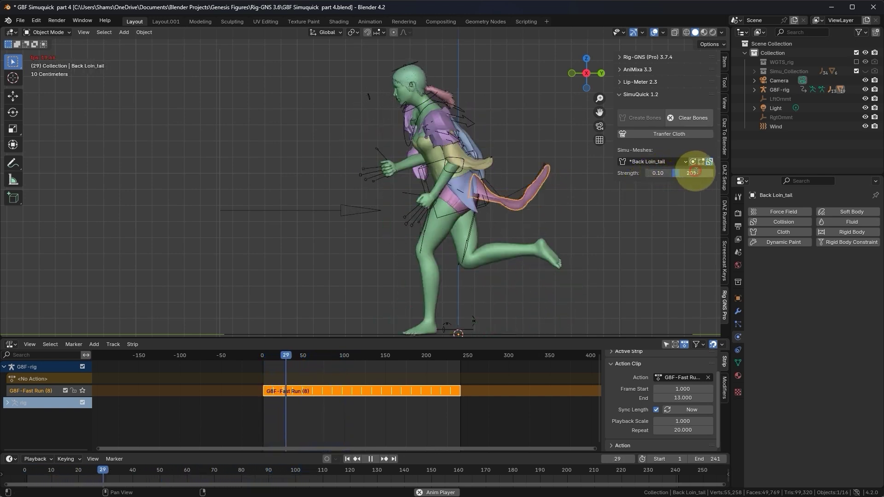
type("50")
key("Return")
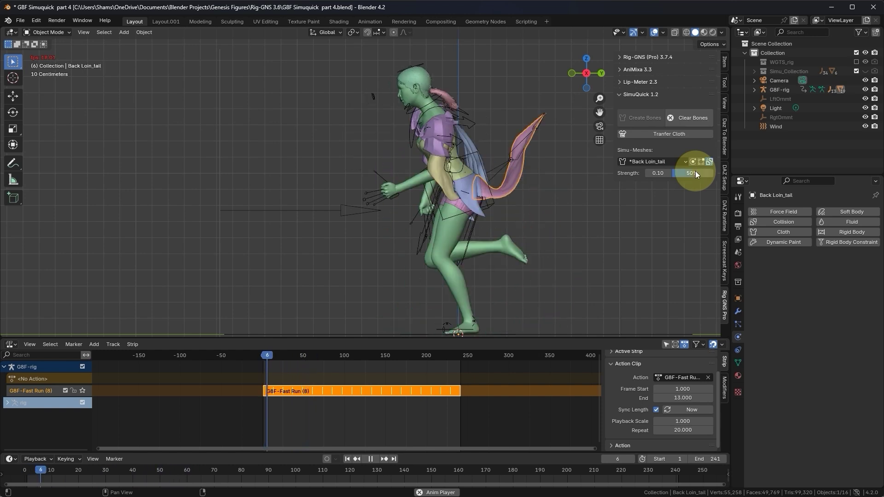
scroll(461, 214, "down", 3)
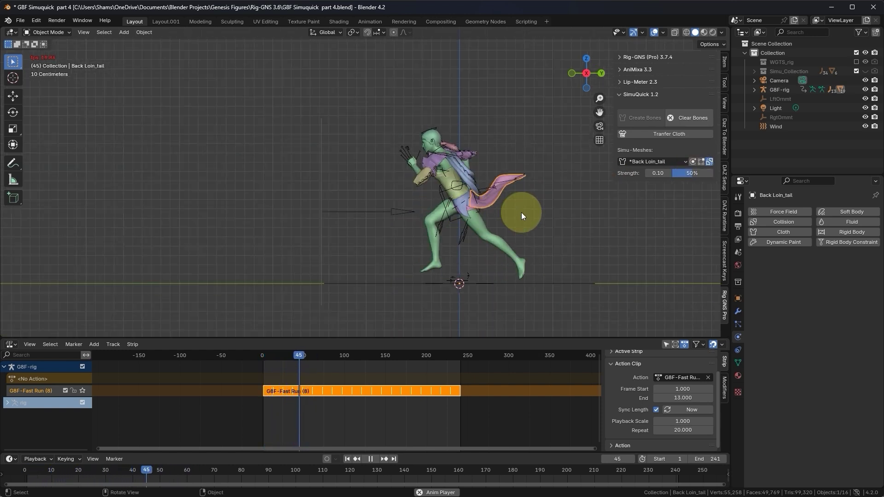
scroll(491, 219, "up", 2)
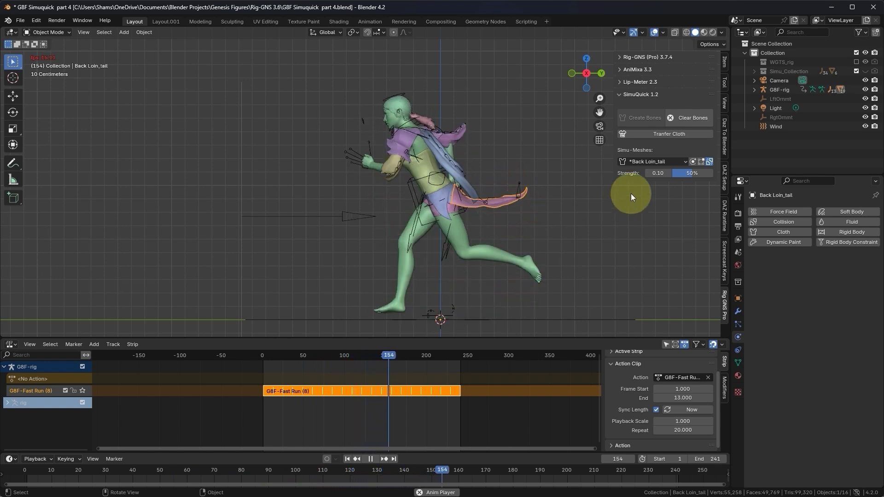
- Set the back loin tail's strength percentage to 20%, check the motion and stop the playback
left_click(691, 175)
type("20")
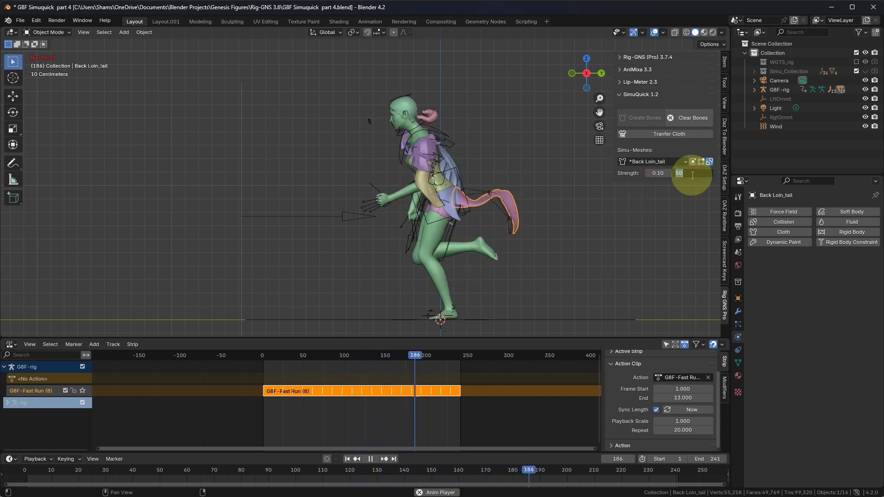
key("Return")
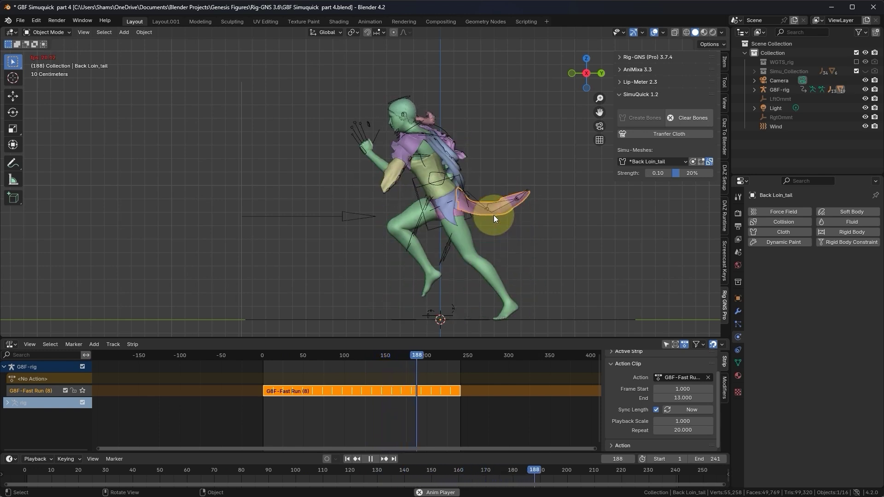
key("space")
- Select the cape, examine its simulation mesh isolated with the body's collision mesh, and return to the full scene
middle_click_drag(483, 187, 461, 172)
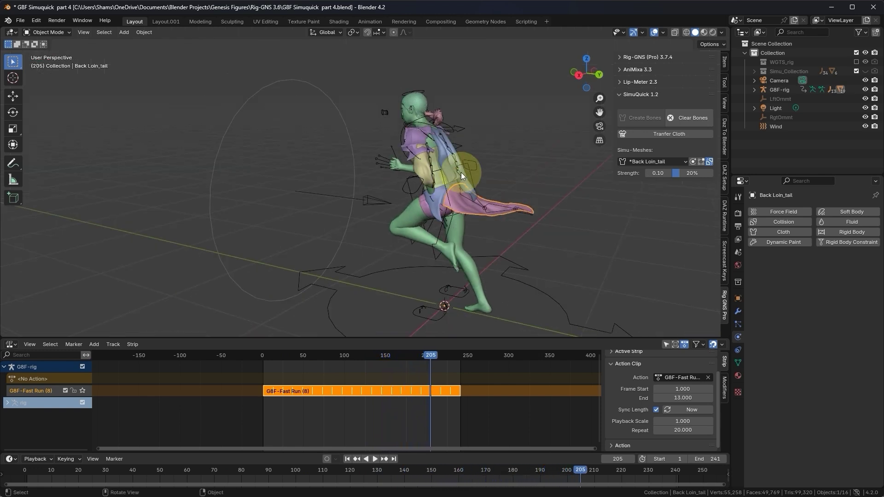
scroll(454, 177, "up", 5)
left_click(447, 181)
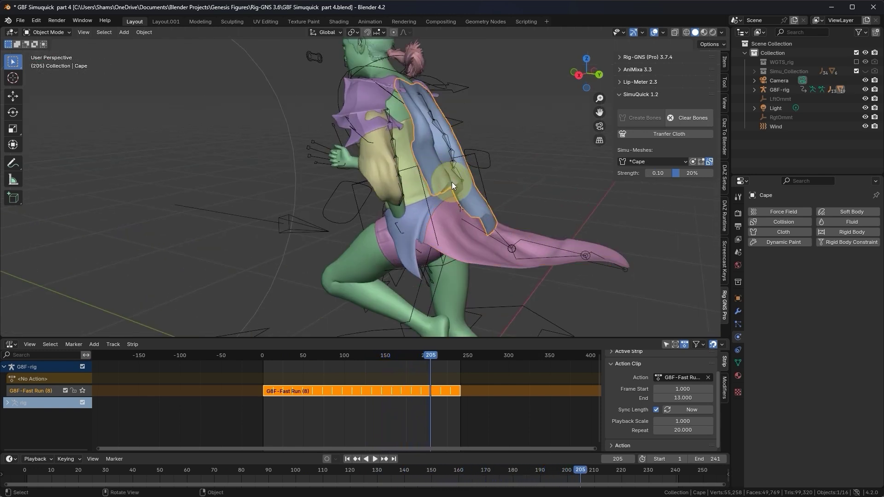
left_click(696, 161)
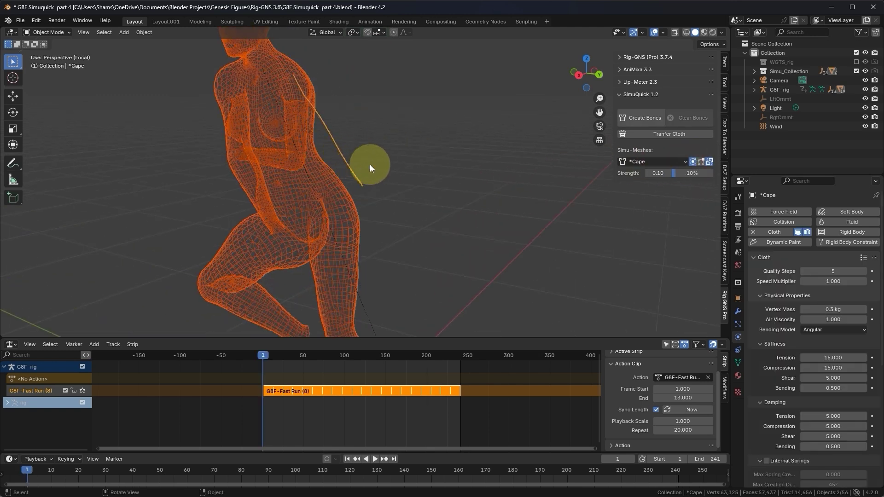
mouse_move(369, 164)
middle_mouse_down()
mouse_move(344, 160)
mouse_move(373, 160)
middle_mouse_up()
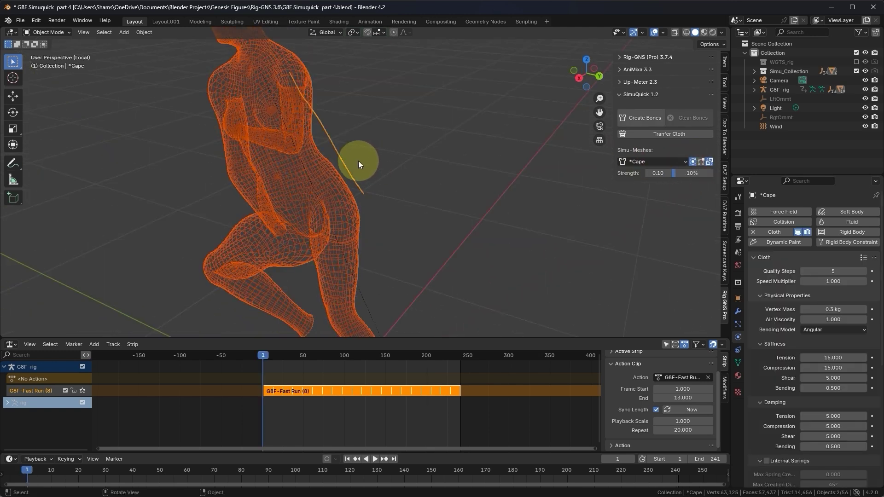
scroll(359, 161, "down", 2)
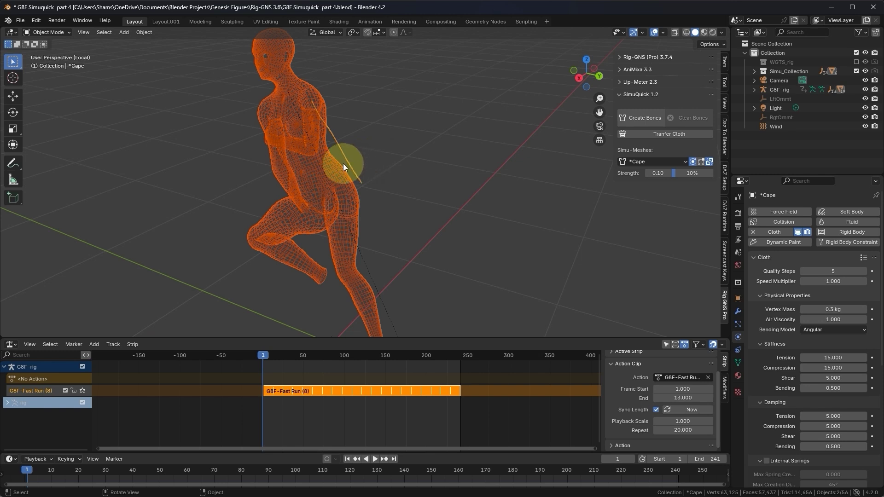
left_click(692, 163)
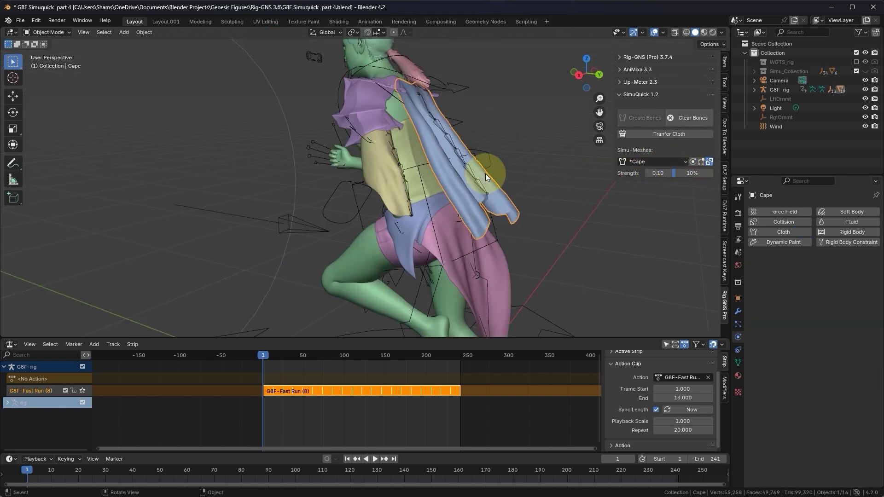
- Select the character rig, disable its G8F-Fast Run (8) animation track and reset the rig to its rest pose
scroll(479, 170, "down", 3)
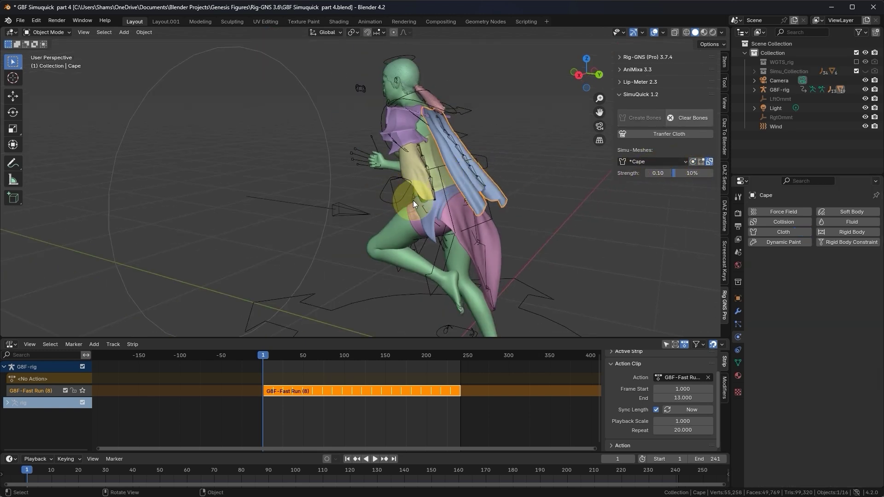
left_click(398, 199)
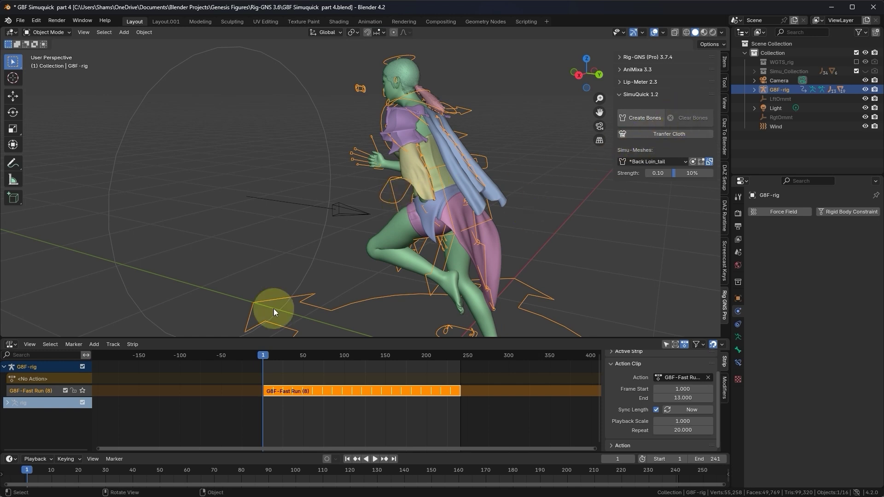
left_click(65, 390)
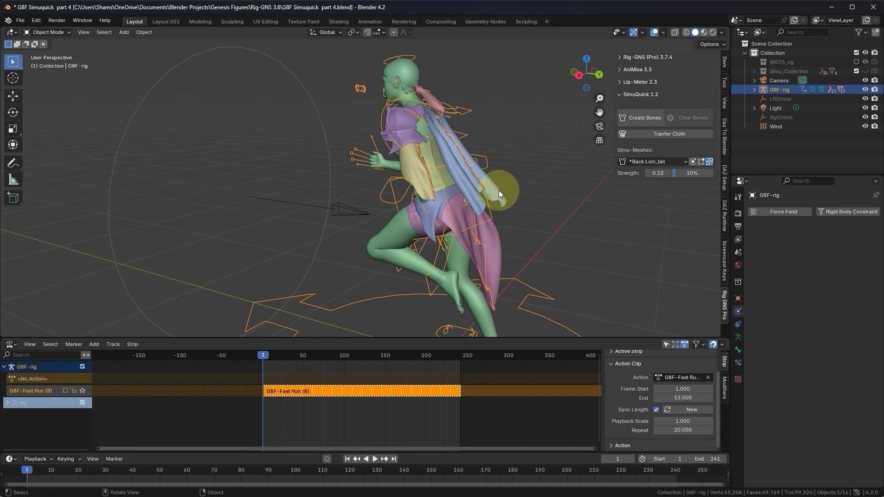
left_click(651, 69)
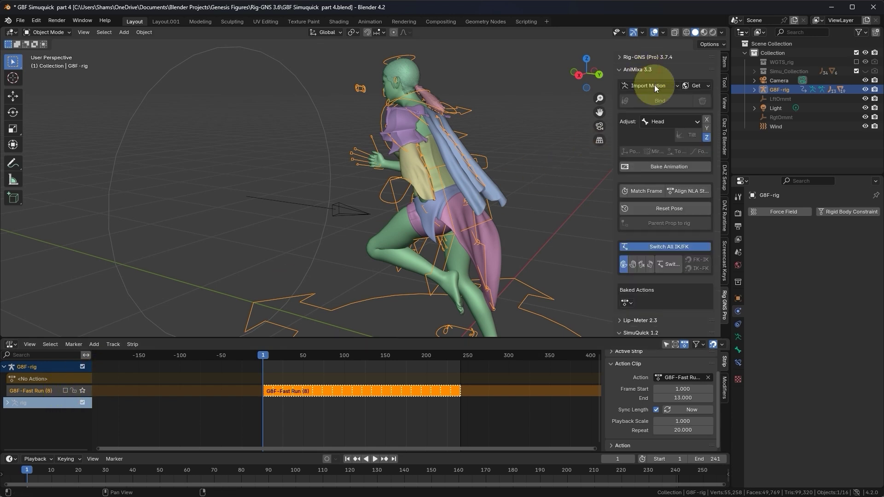
left_click(660, 209)
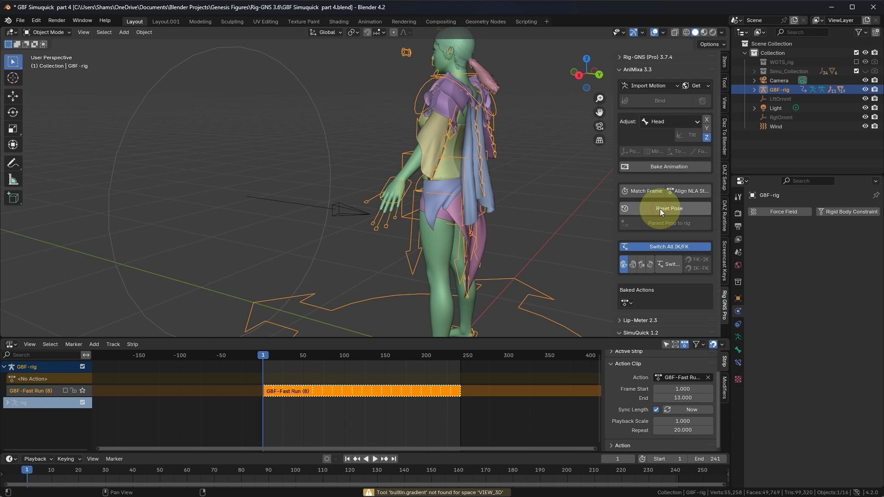
- Select the cape on the character's back and clear its SimuQuick simulation bones
middle_click_drag(607, 198, 465, 146)
left_click(466, 146)
scroll(475, 144, "up", 4)
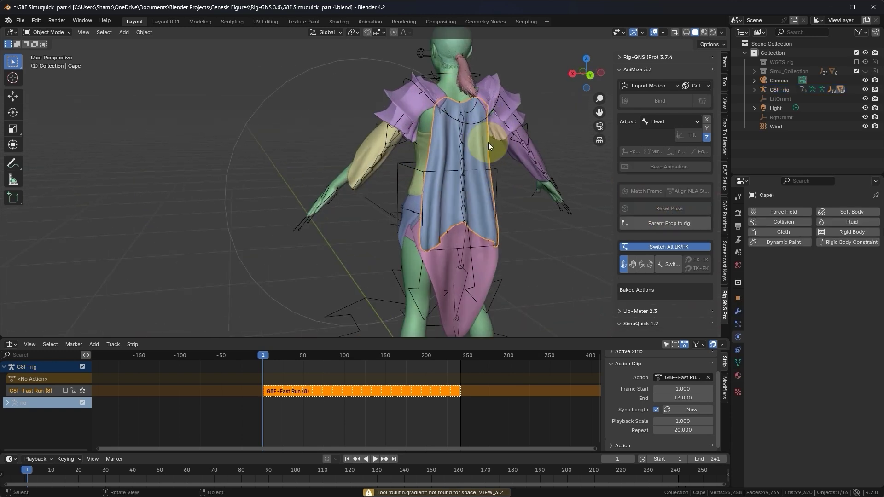
left_click(635, 69)
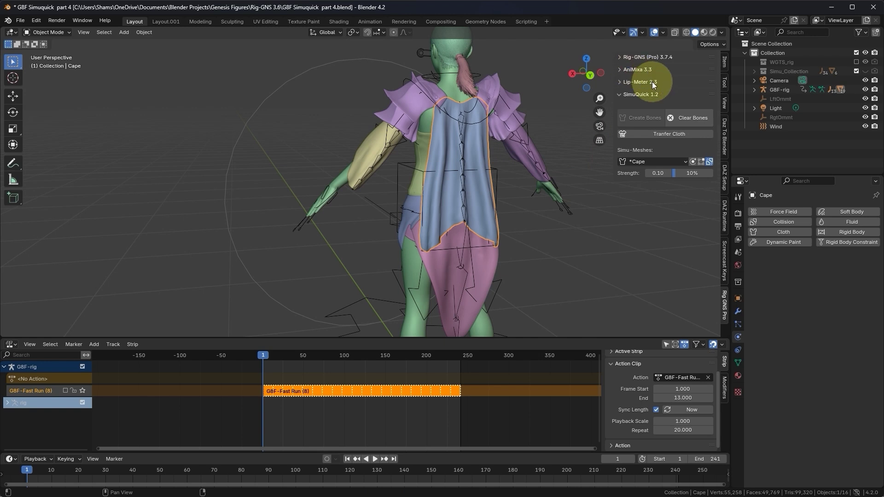
left_click(685, 117)
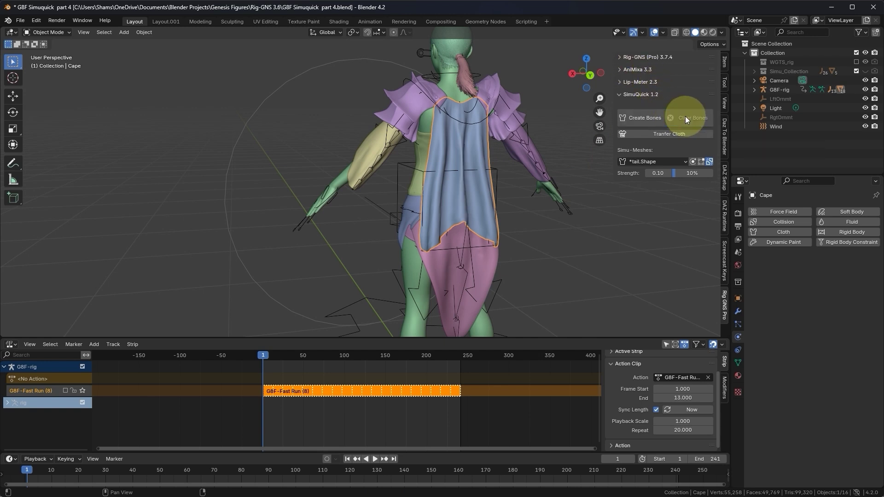
- Put the cape in Edit Mode and select the vertical edge loop running down its centre, seen from the back
scroll(453, 118, "up", 3)
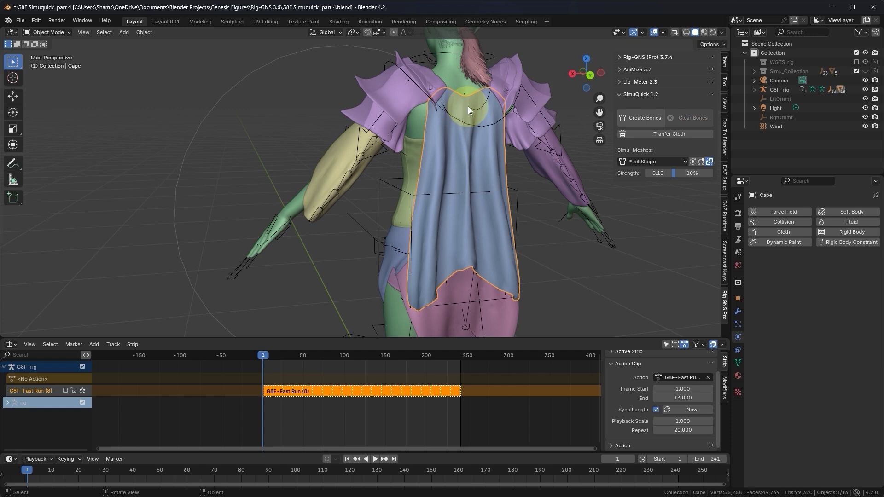
key("ctrl+Tab")
left_click(546, 111)
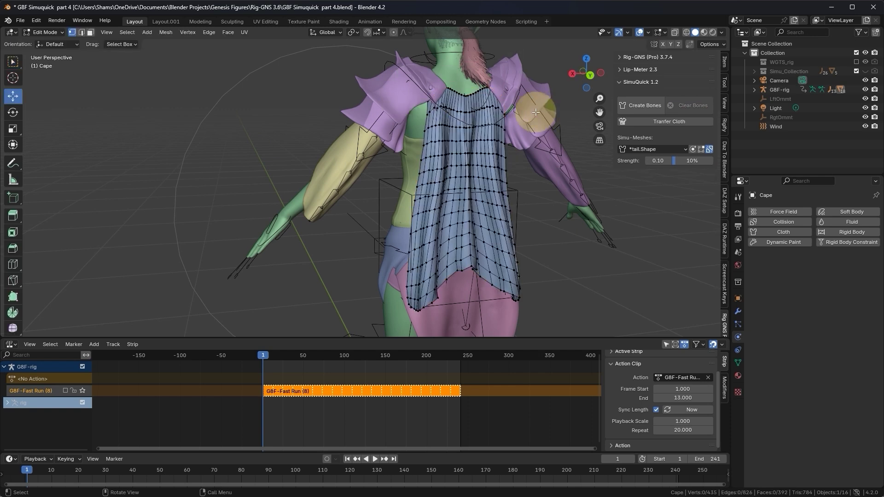
scroll(482, 103, "up", 4)
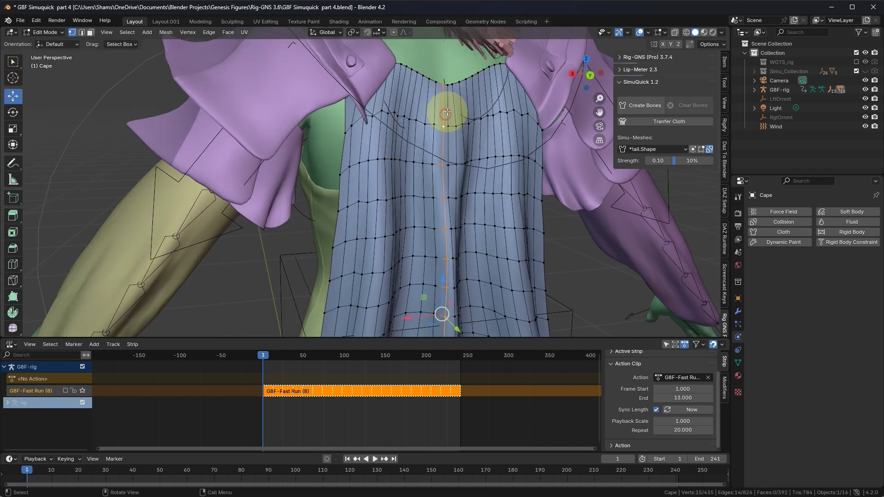
left_click(448, 112)
left_click(447, 111, "alt")
scroll(444, 106, "down", 4)
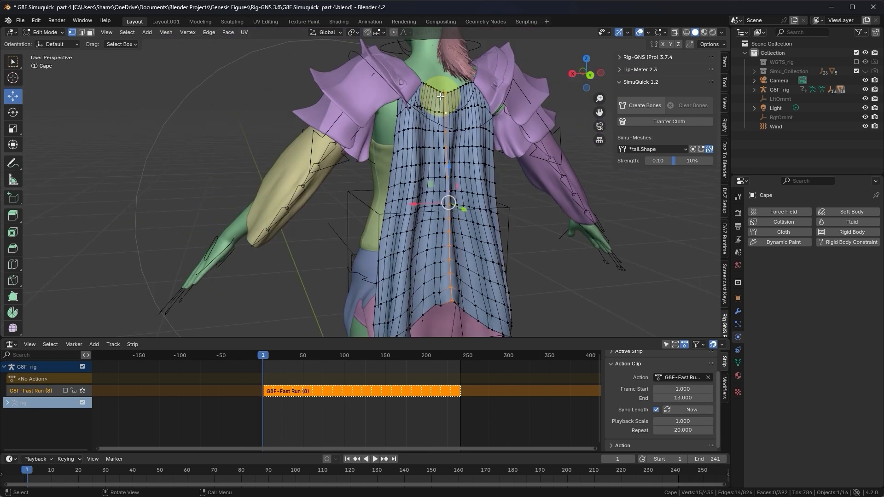
key("ctrl+KP_1")
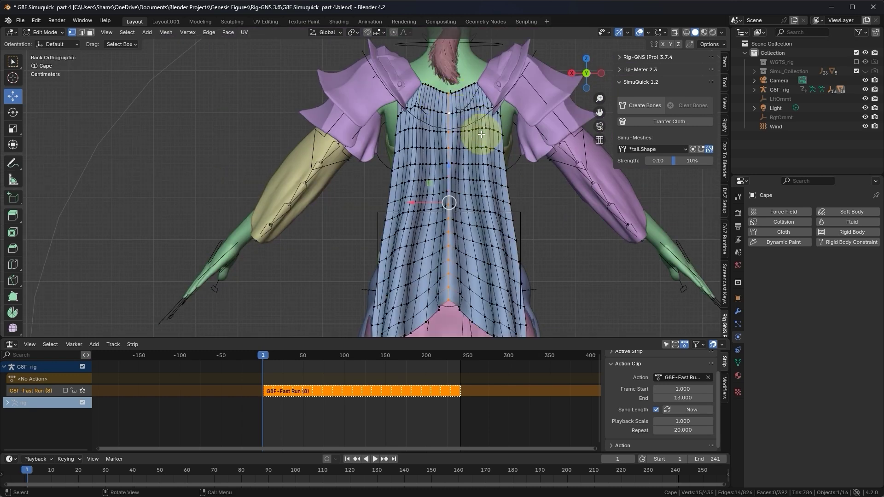
- Create SimuQuick bones along the selected cape loop with Collision Mesh on, a bone count of 7 and chestUpper as parent bone
left_click(649, 107)
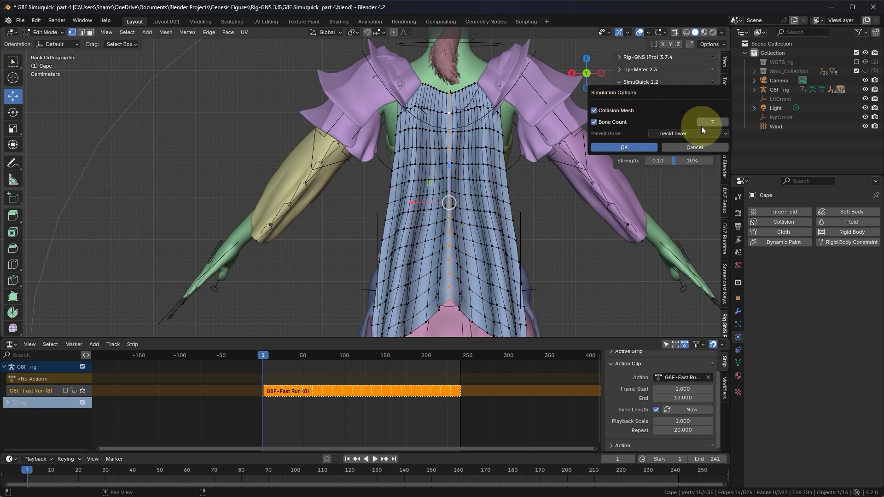
left_click(678, 134)
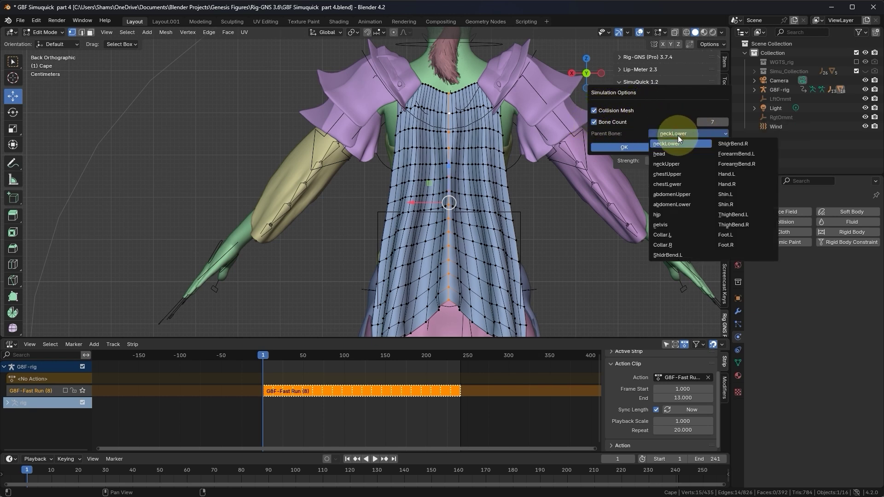
left_click(671, 175)
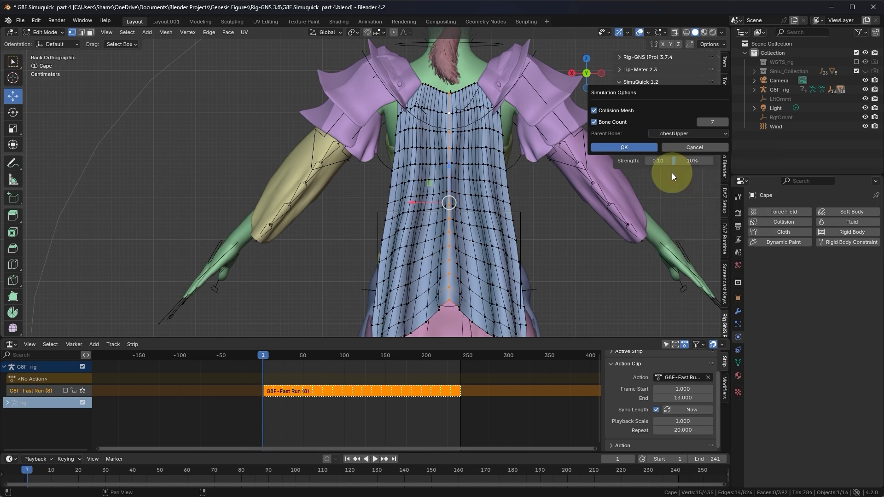
left_click(641, 148)
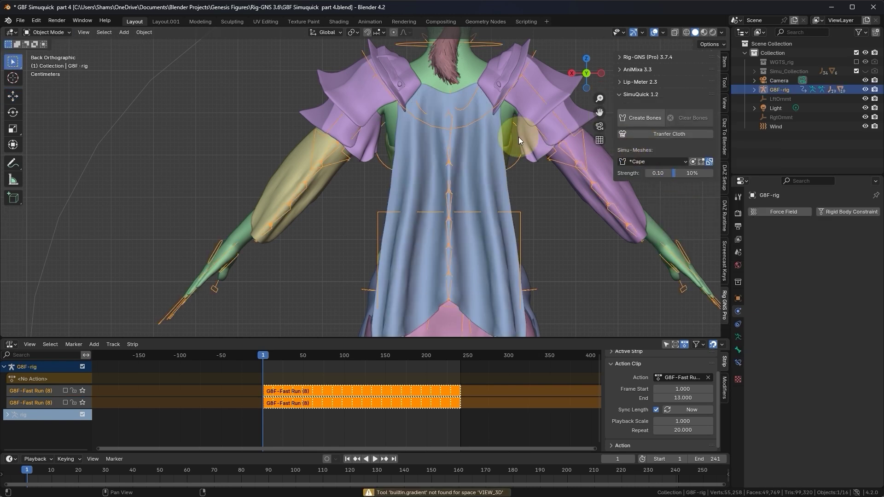
- Select the cape and inspect its new bone chain from behind and from the side
scroll(440, 138, "down", 2)
middle_click_drag(439, 139, 454, 152)
scroll(453, 152, "up", 3)
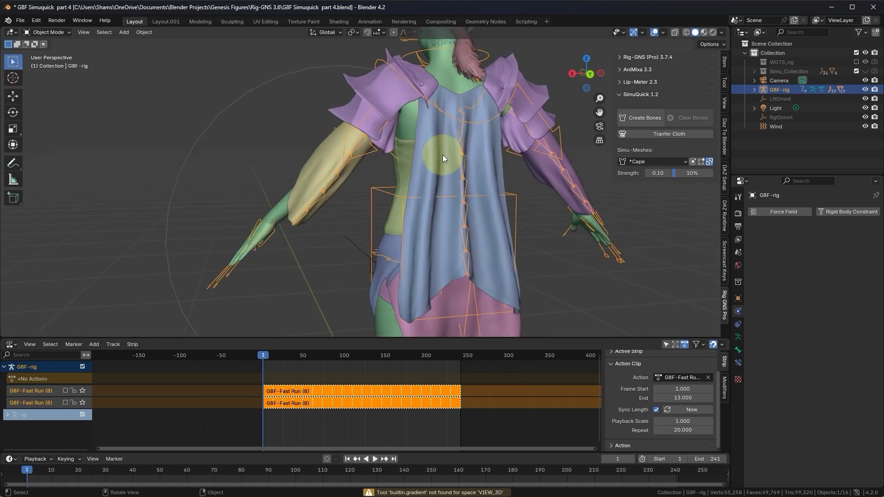
left_click(421, 155)
middle_click_drag(420, 156, 536, 155)
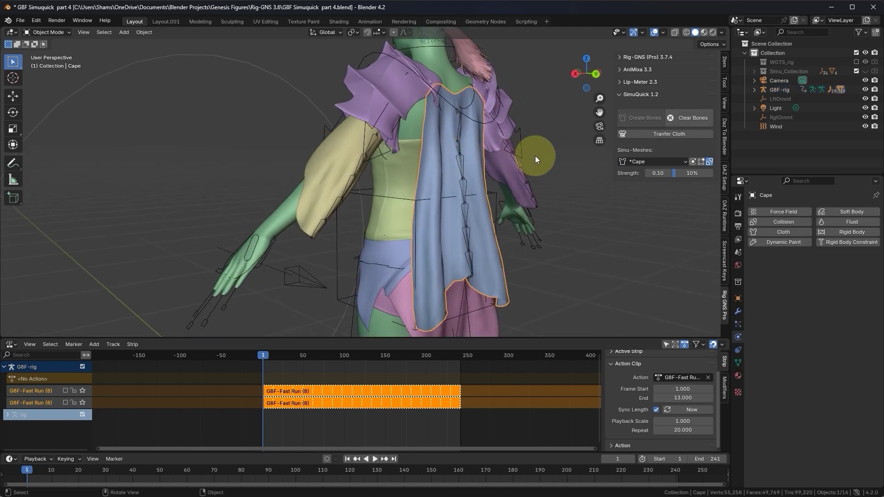
- Isolate the cape's simulation and collision meshes, examine them from behind and from the side, and return to the full character
left_click(694, 163)
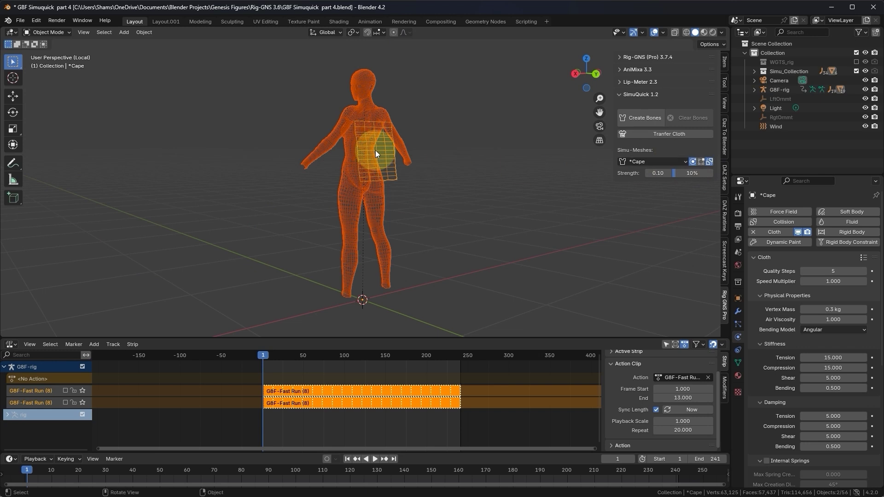
scroll(376, 150, "up", 3)
middle_click_drag(341, 157, 406, 168)
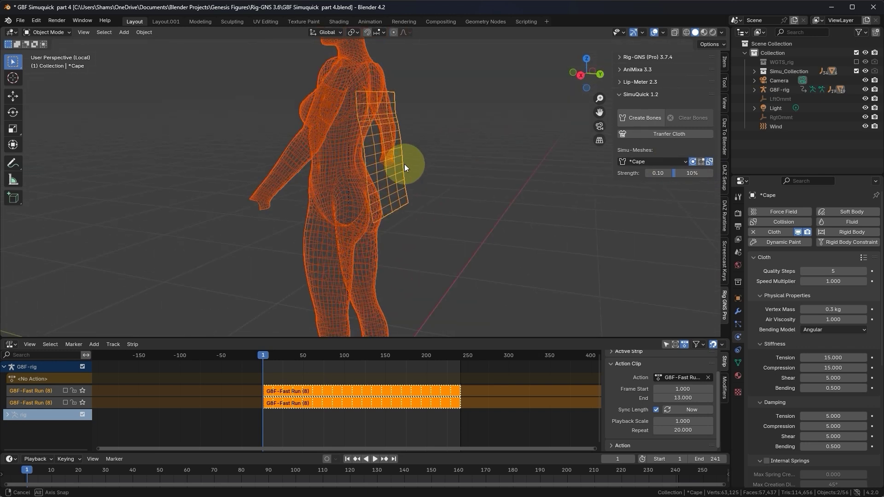
left_click(694, 159)
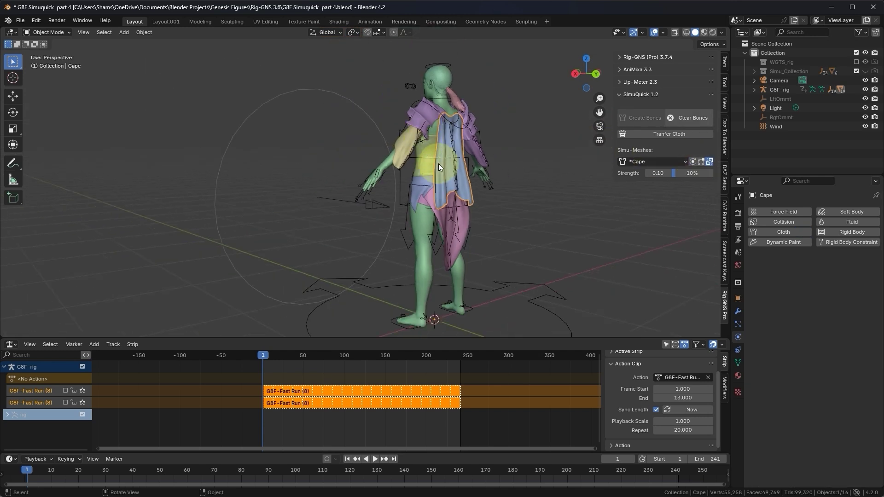
- Enable the upper G8F-Fast Run track and play the run, setting the cape's Strength percentage to 20% while checking its motion from both sides
left_click(65, 391)
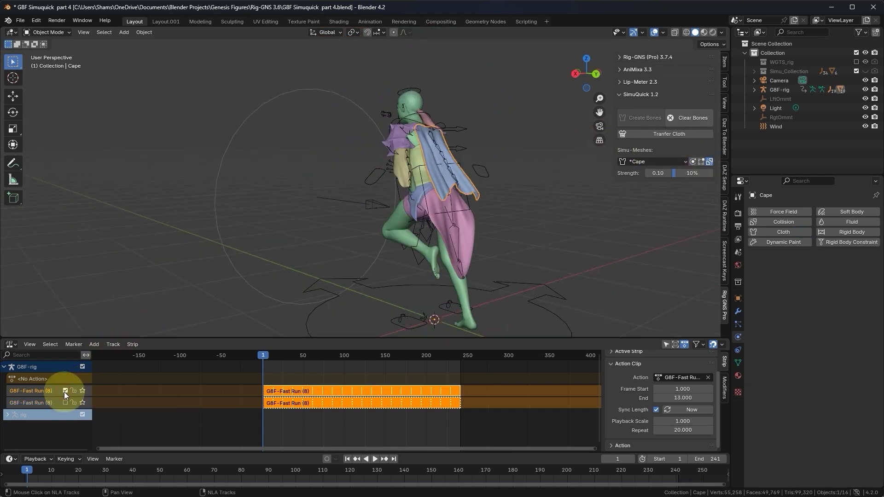
left_click(377, 460)
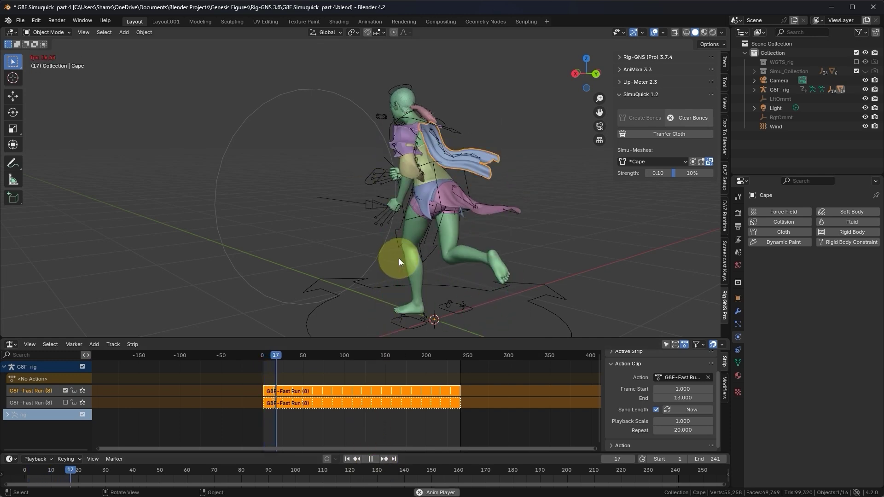
middle_click_drag(398, 259, 467, 146)
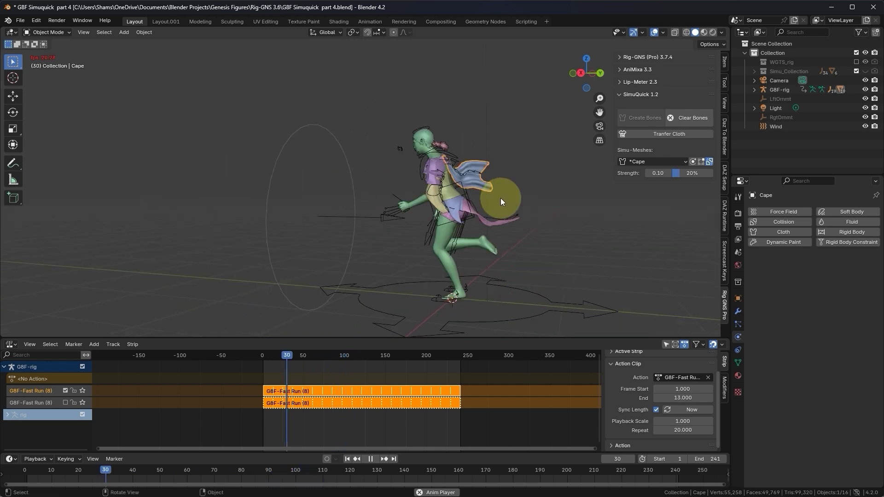
scroll(499, 199, "up", 3)
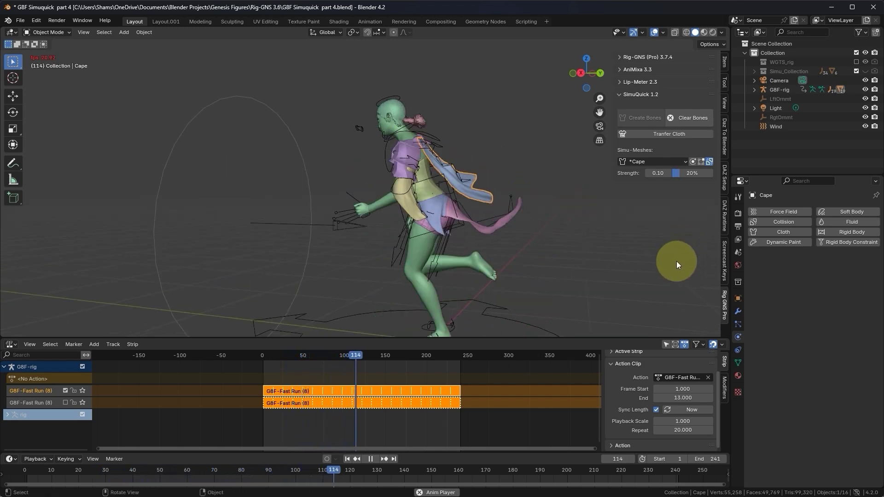
middle_click_drag(676, 261, 410, 231)
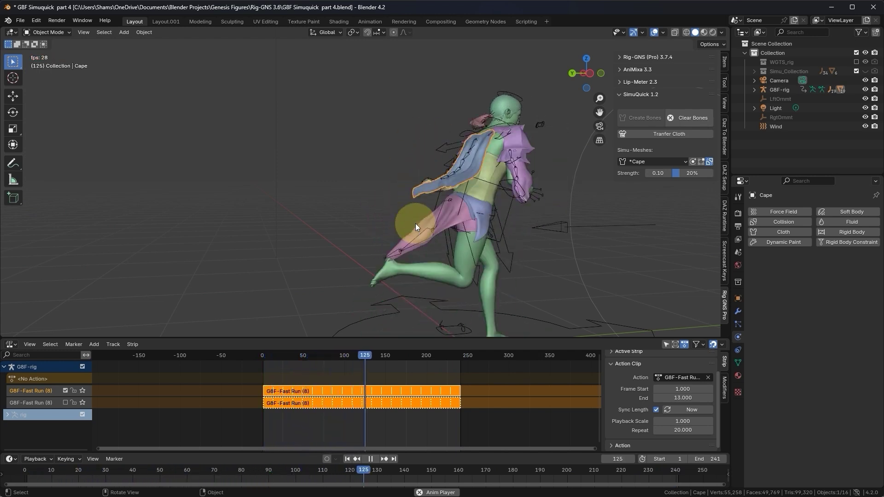
scroll(408, 183, "down", 1)
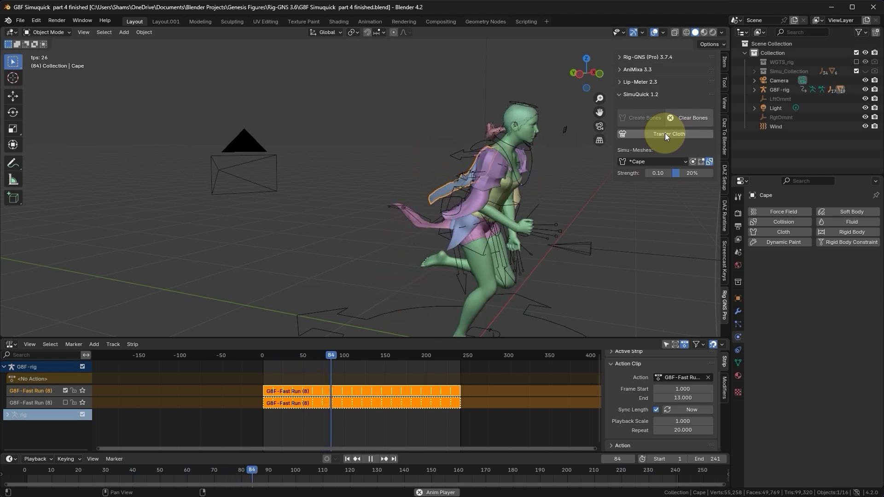
key("space")
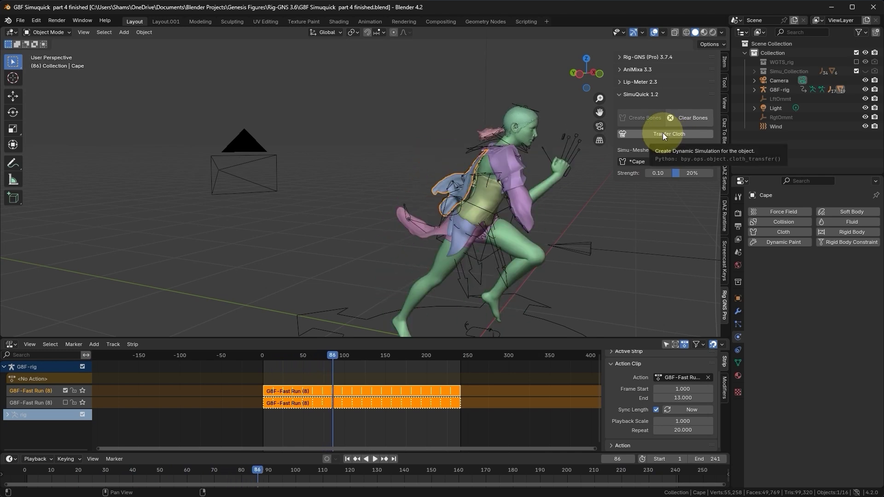